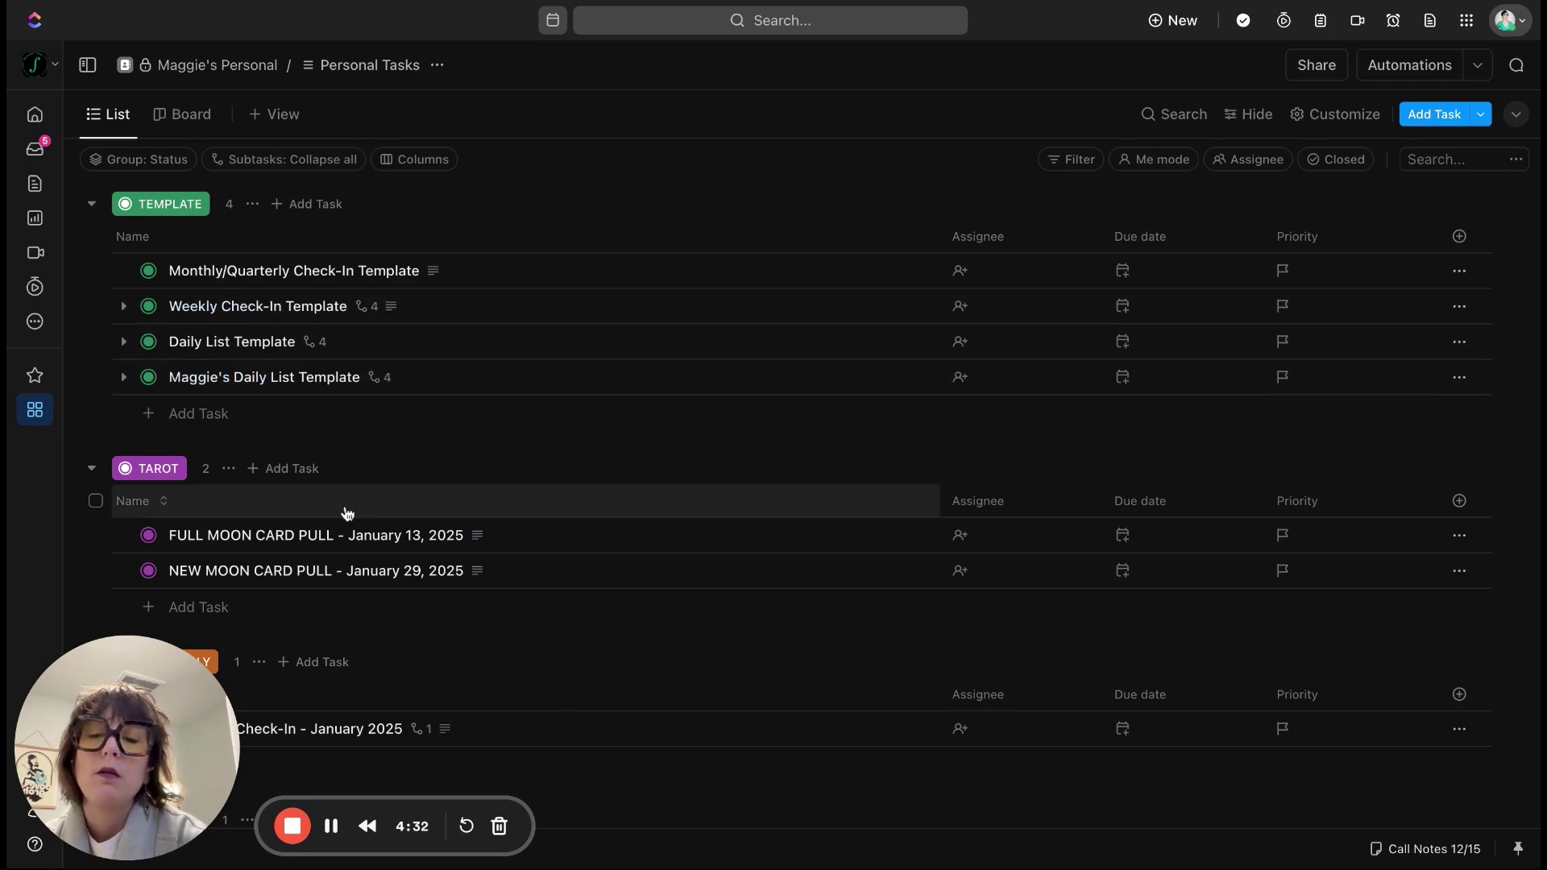
- Add a task to the To Do group from the workspace's Weekly Check-In task template
scroll(342, 510, "down", 5)
scroll(345, 512, "down", 3)
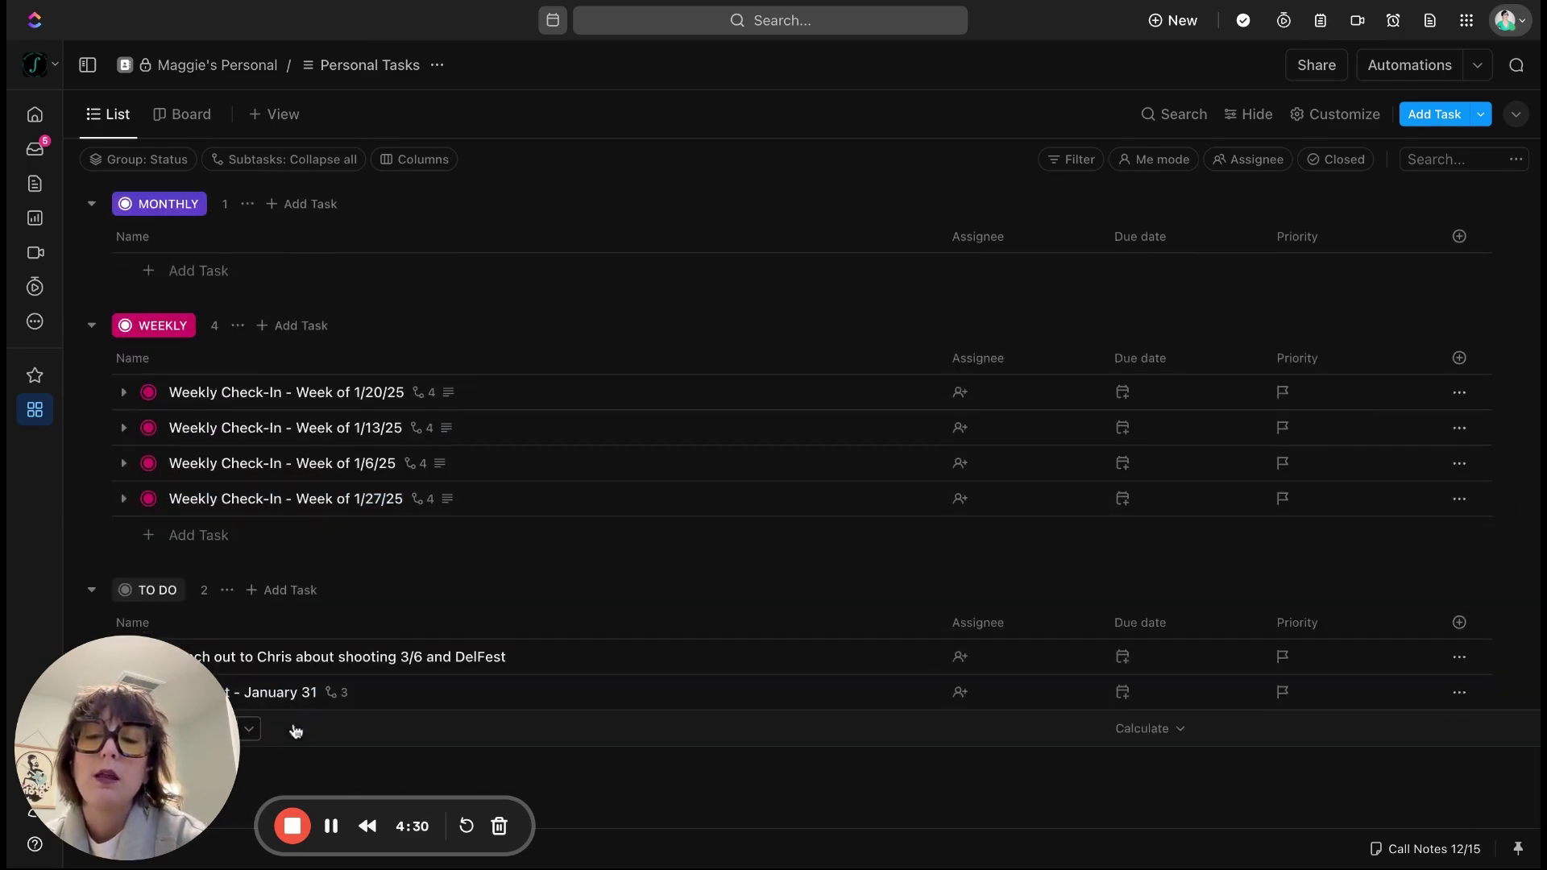
left_click(256, 729)
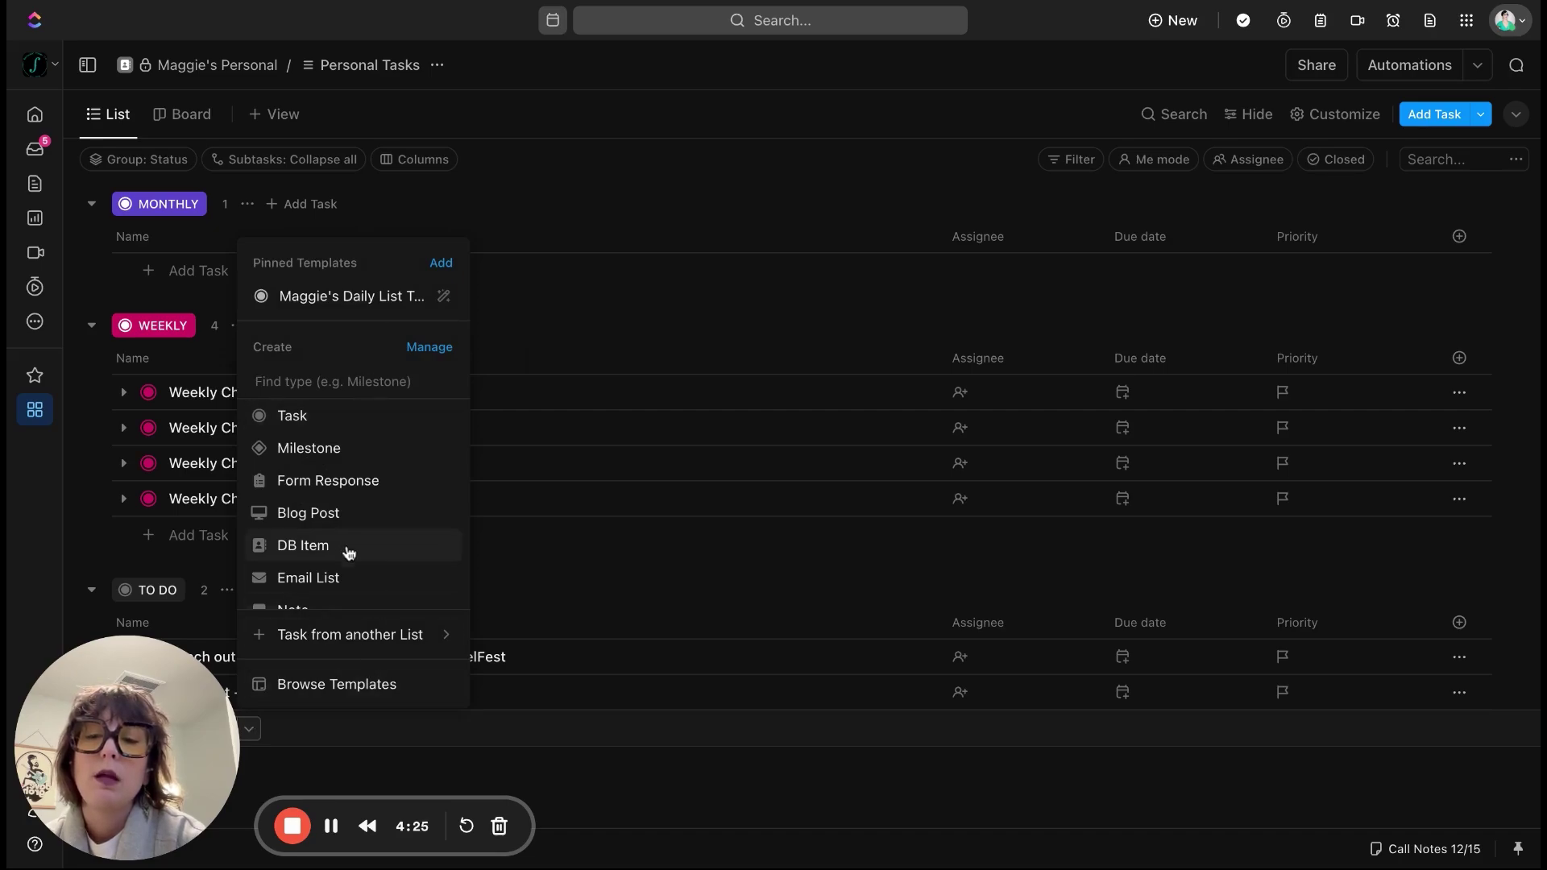
left_click(337, 684)
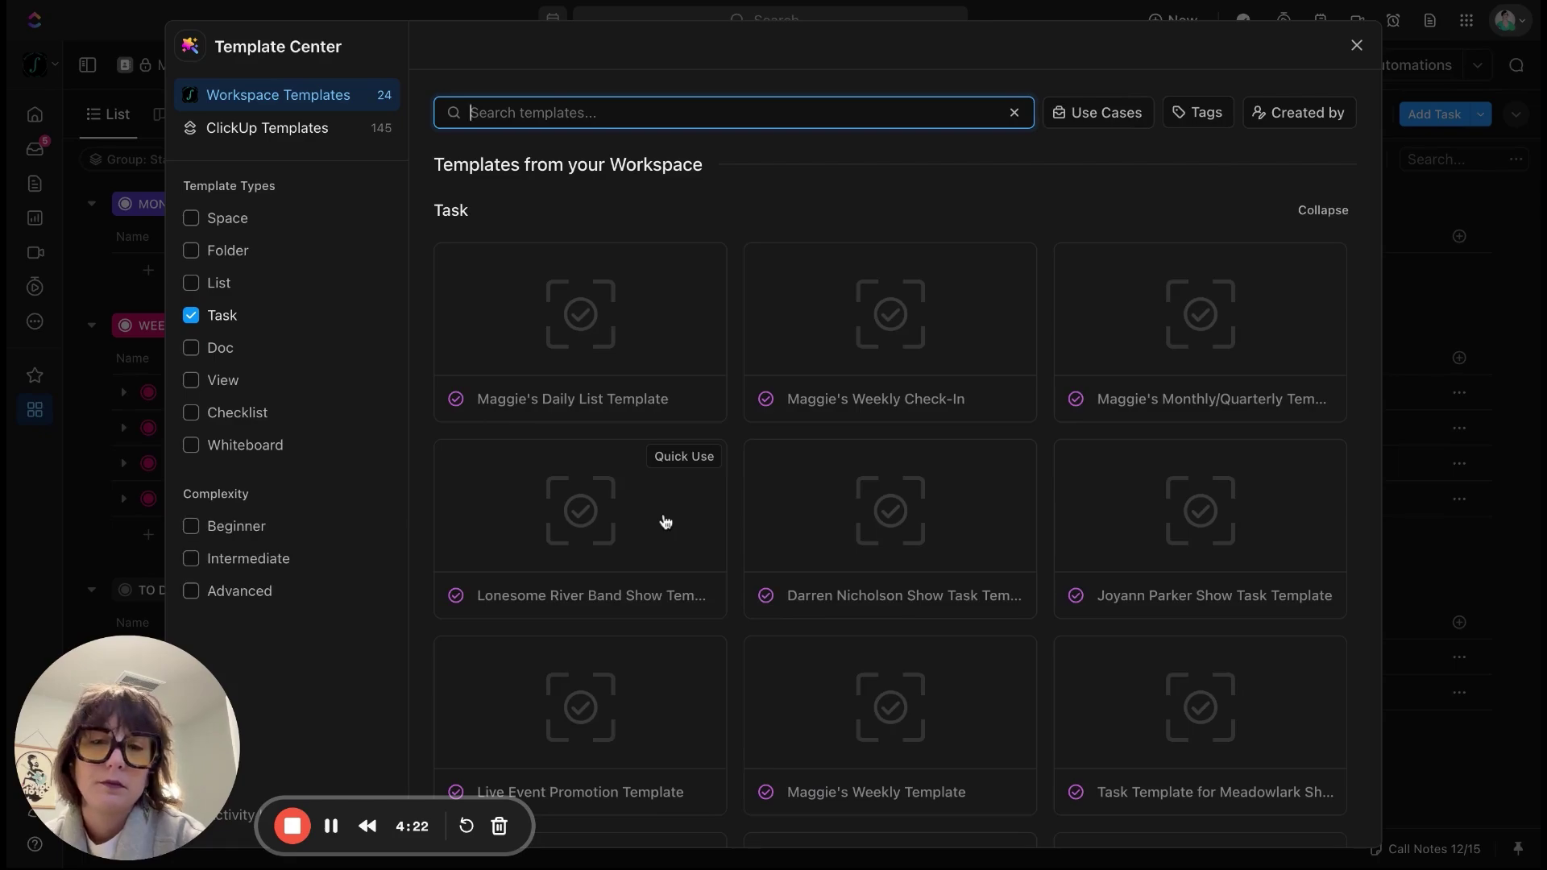
scroll(665, 521, "down", 1)
left_click(830, 289)
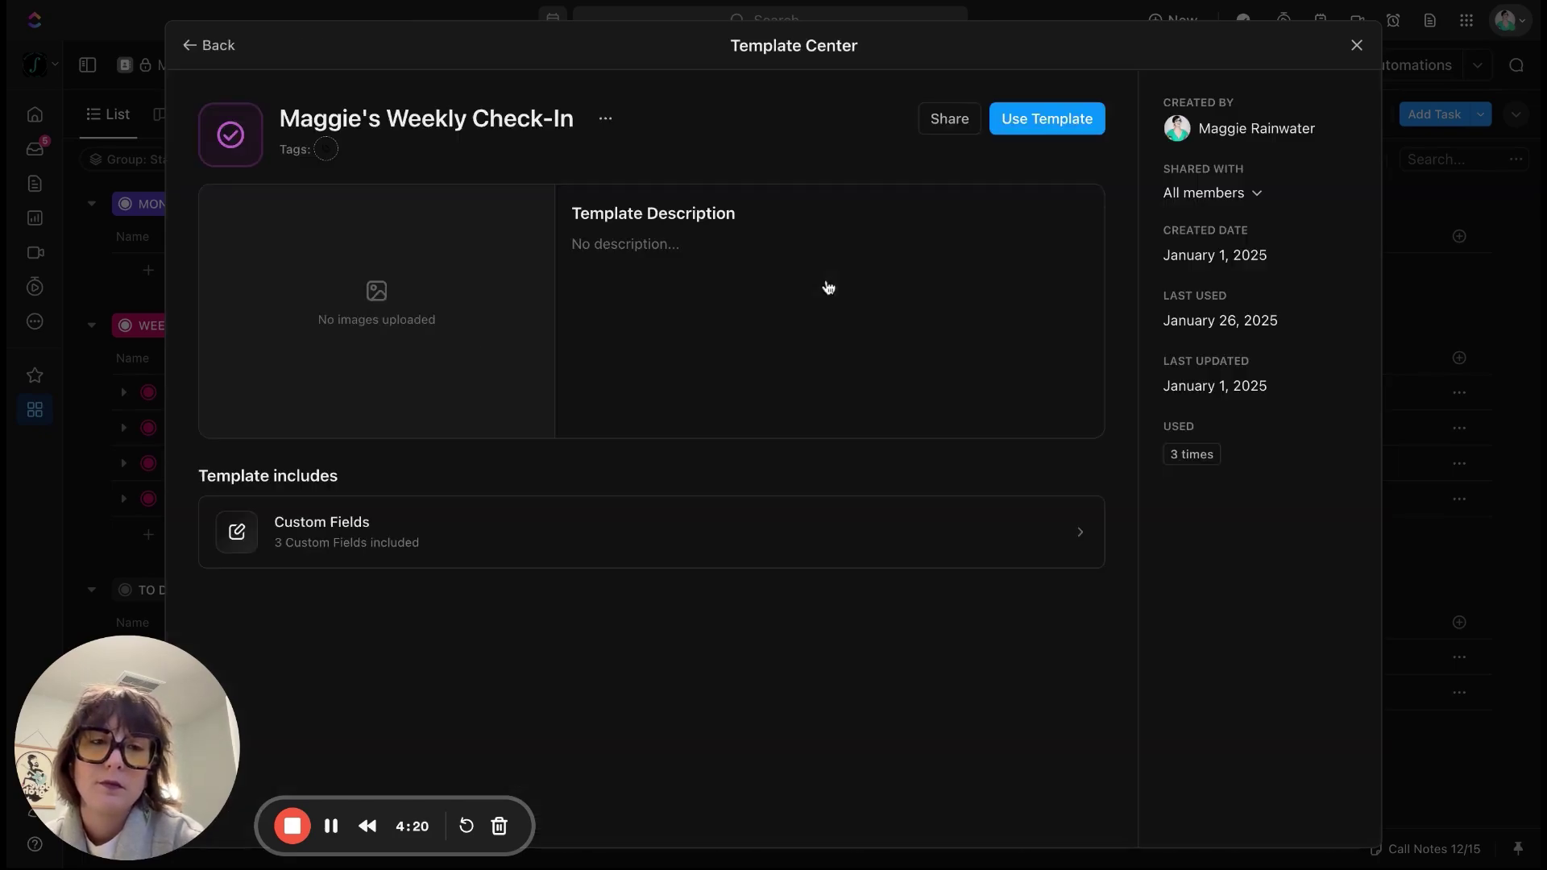
left_click(1049, 121)
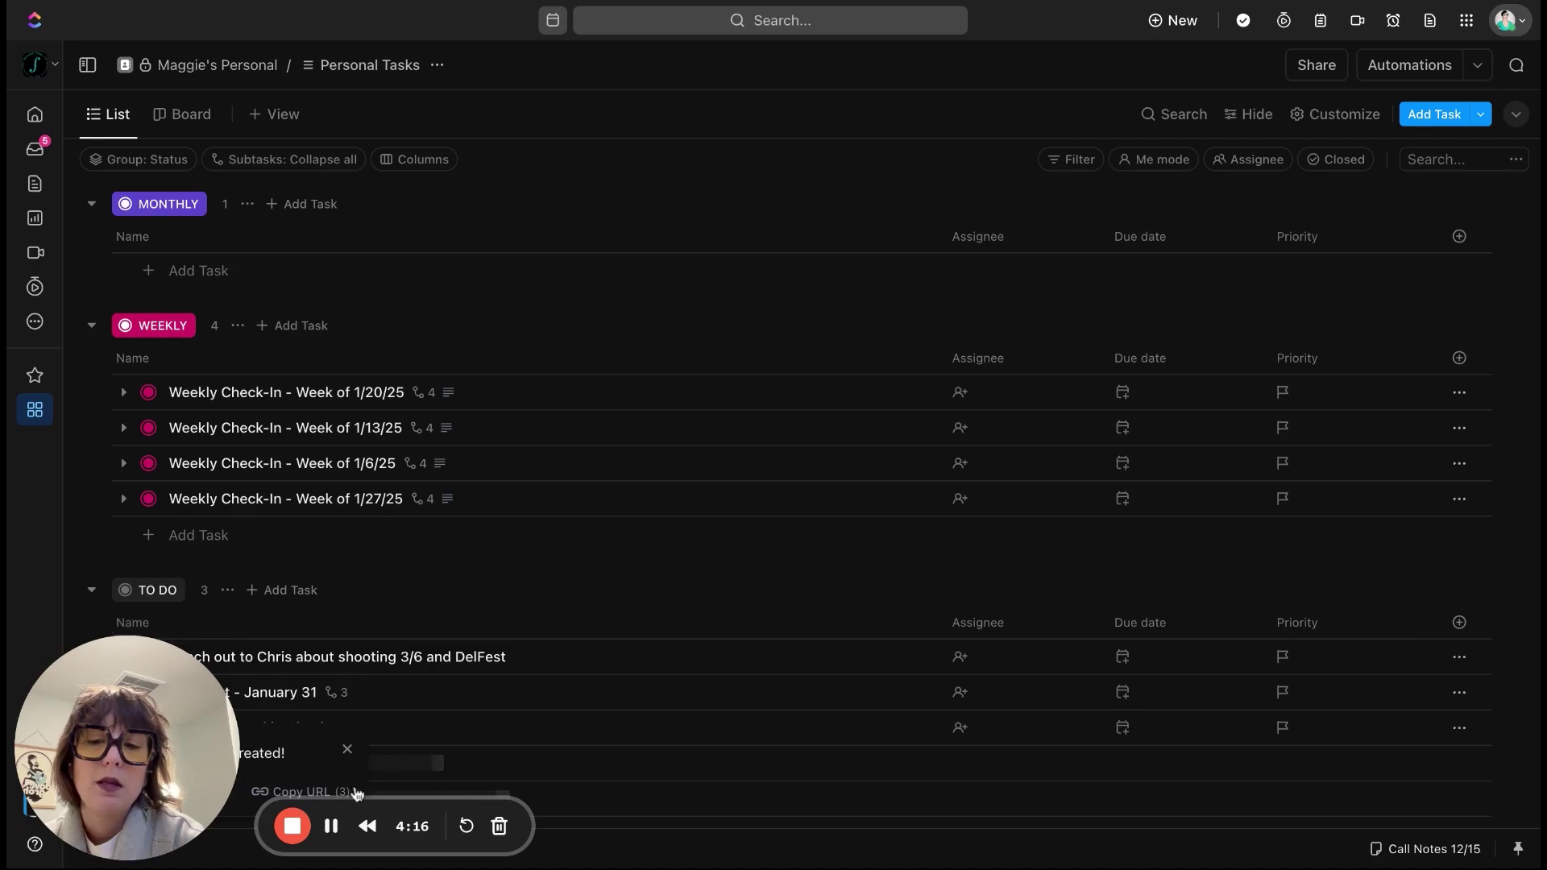
left_click(406, 763)
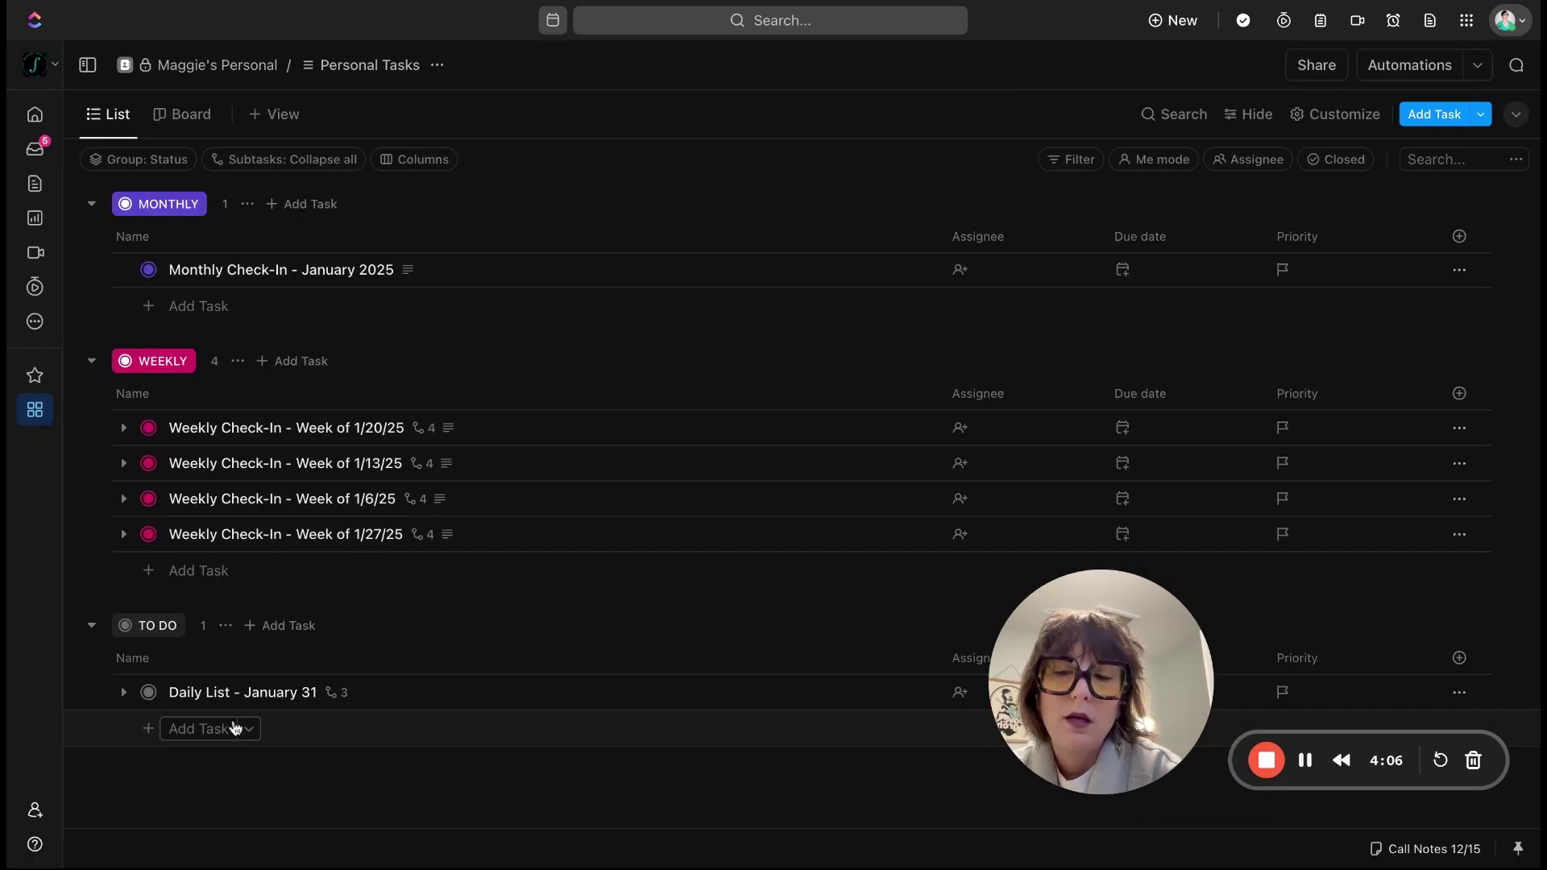
- Add a To Do task from the workspace's Monthly/Quarterly task template and open the new task
left_click(249, 730)
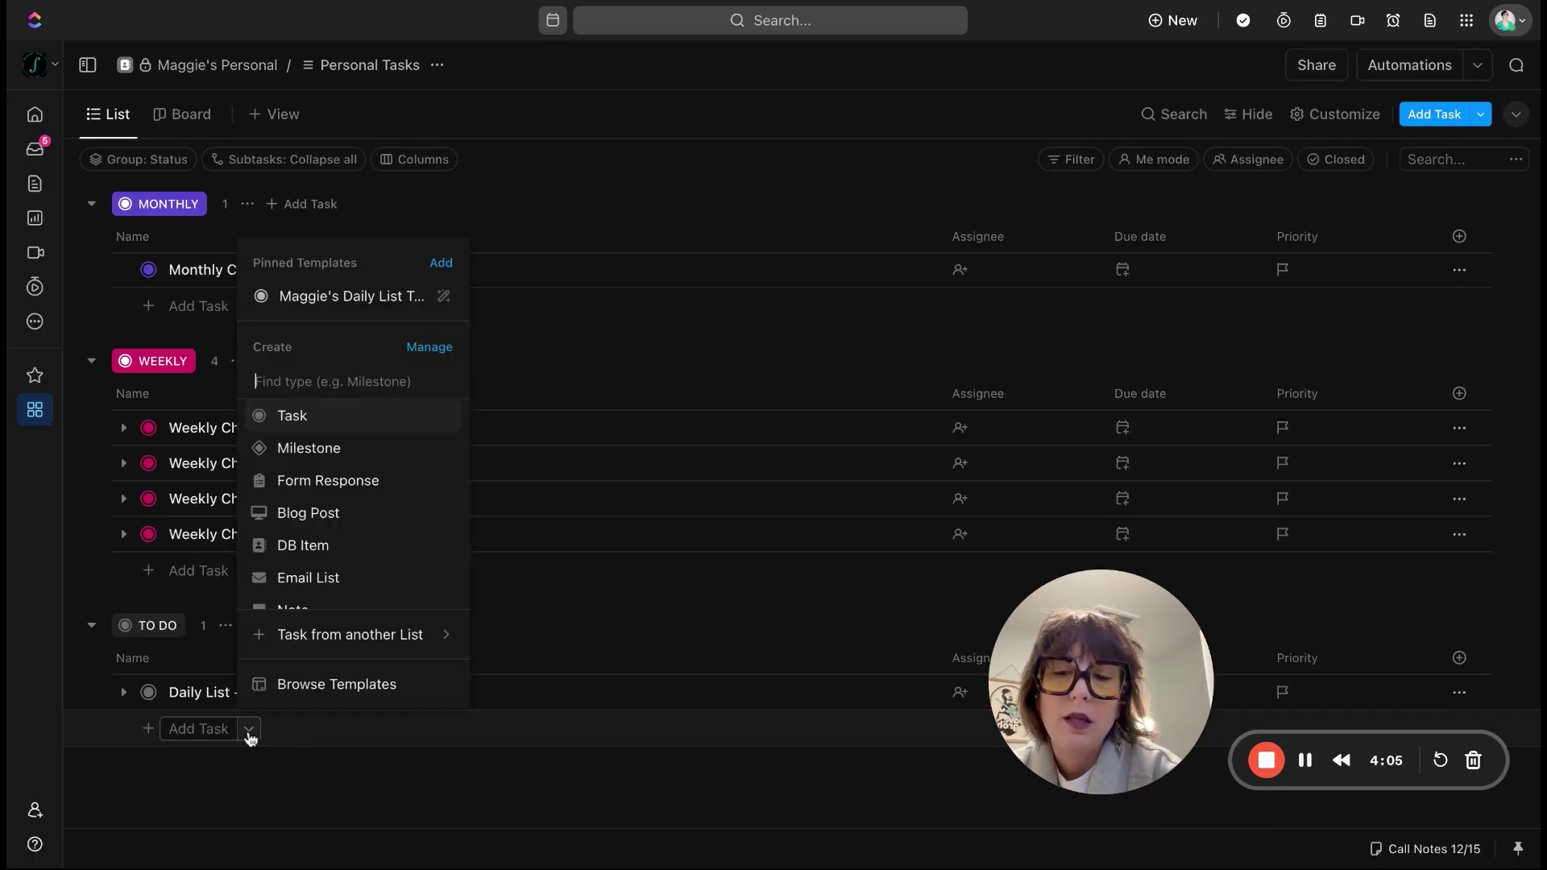
left_click(319, 685)
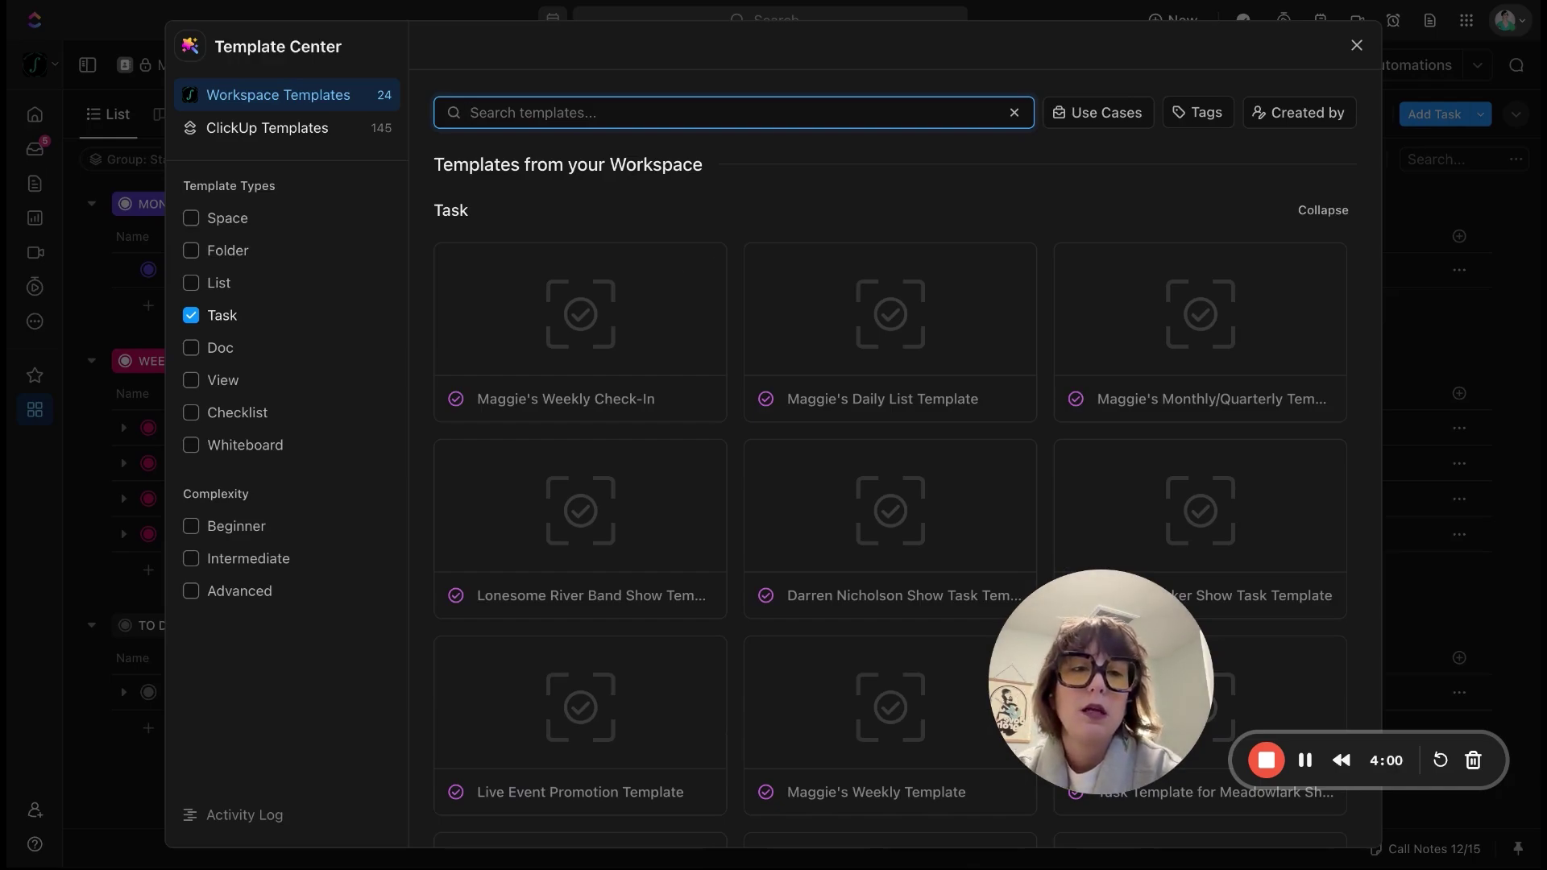
left_click(1143, 316)
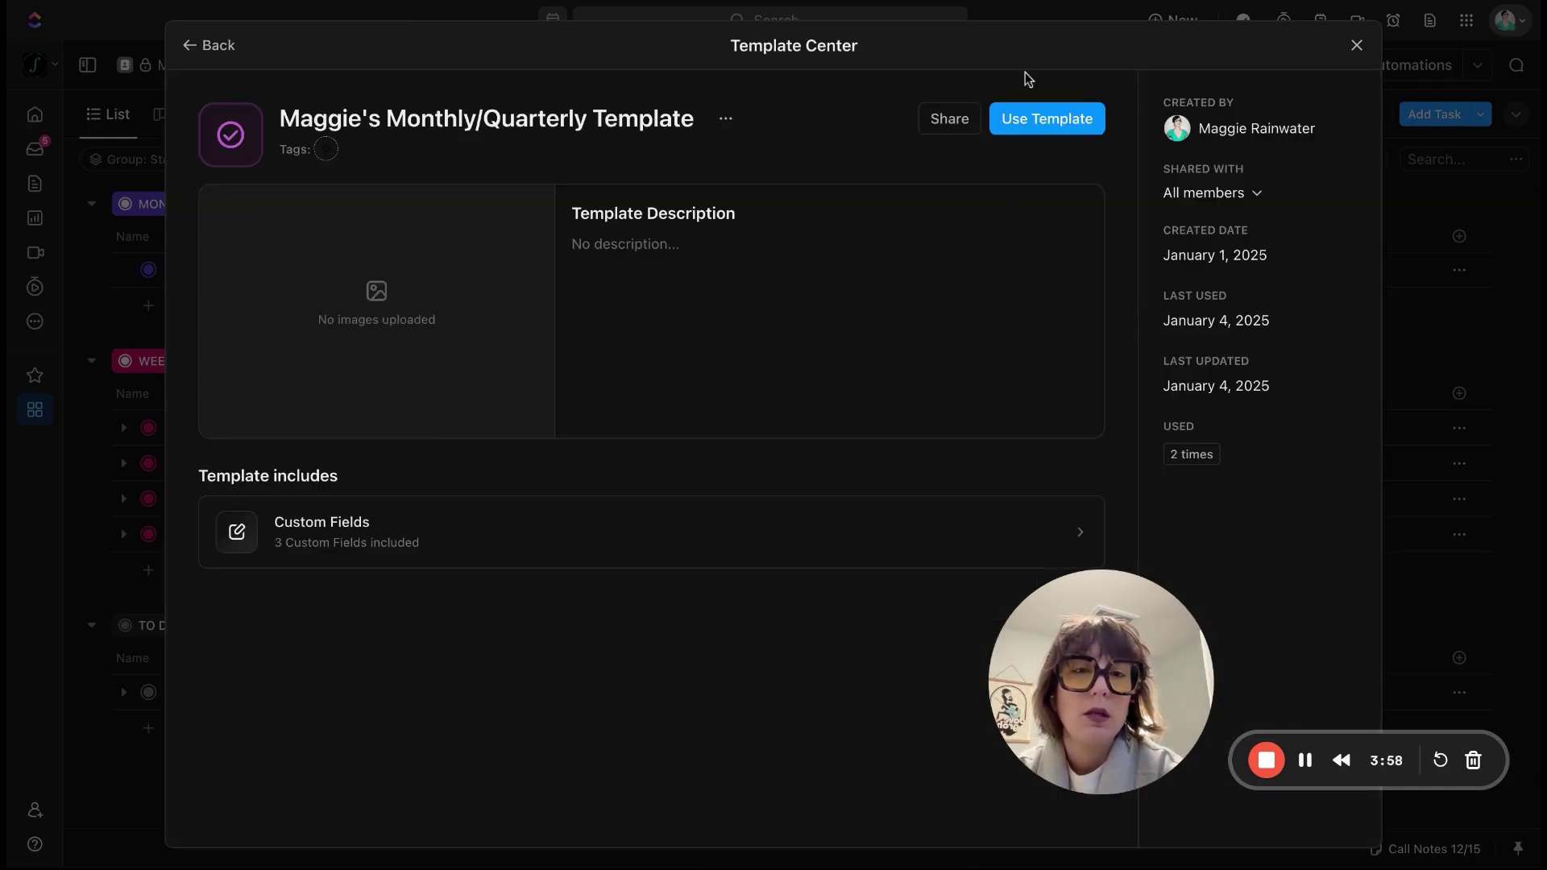
left_click(1044, 120)
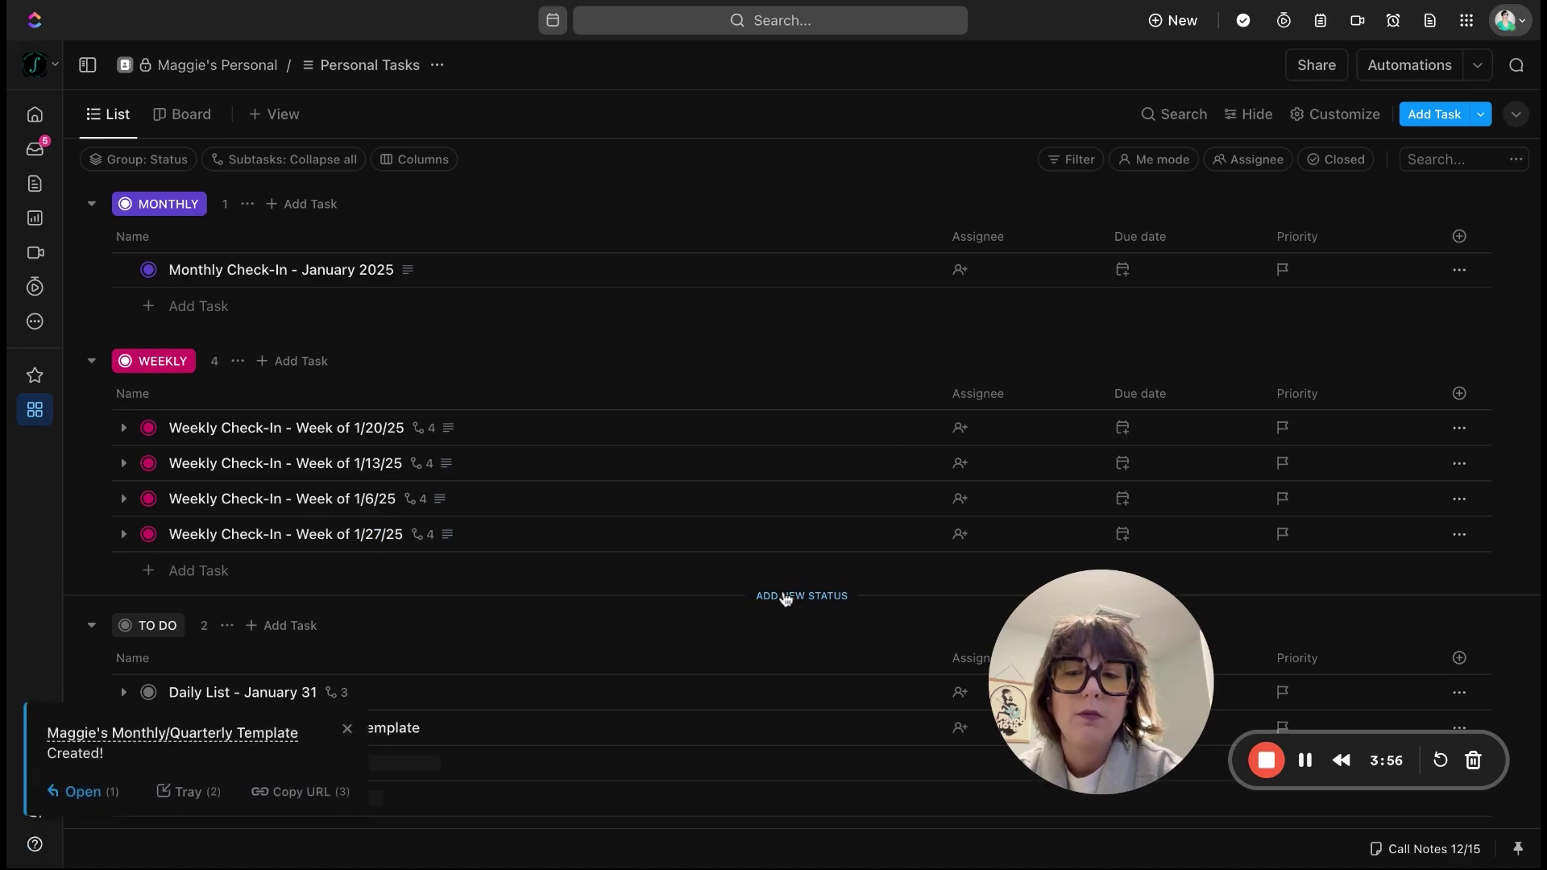
left_click(402, 731)
- Set the new check-in task's status to Monthly
scroll(369, 512, "down", 3)
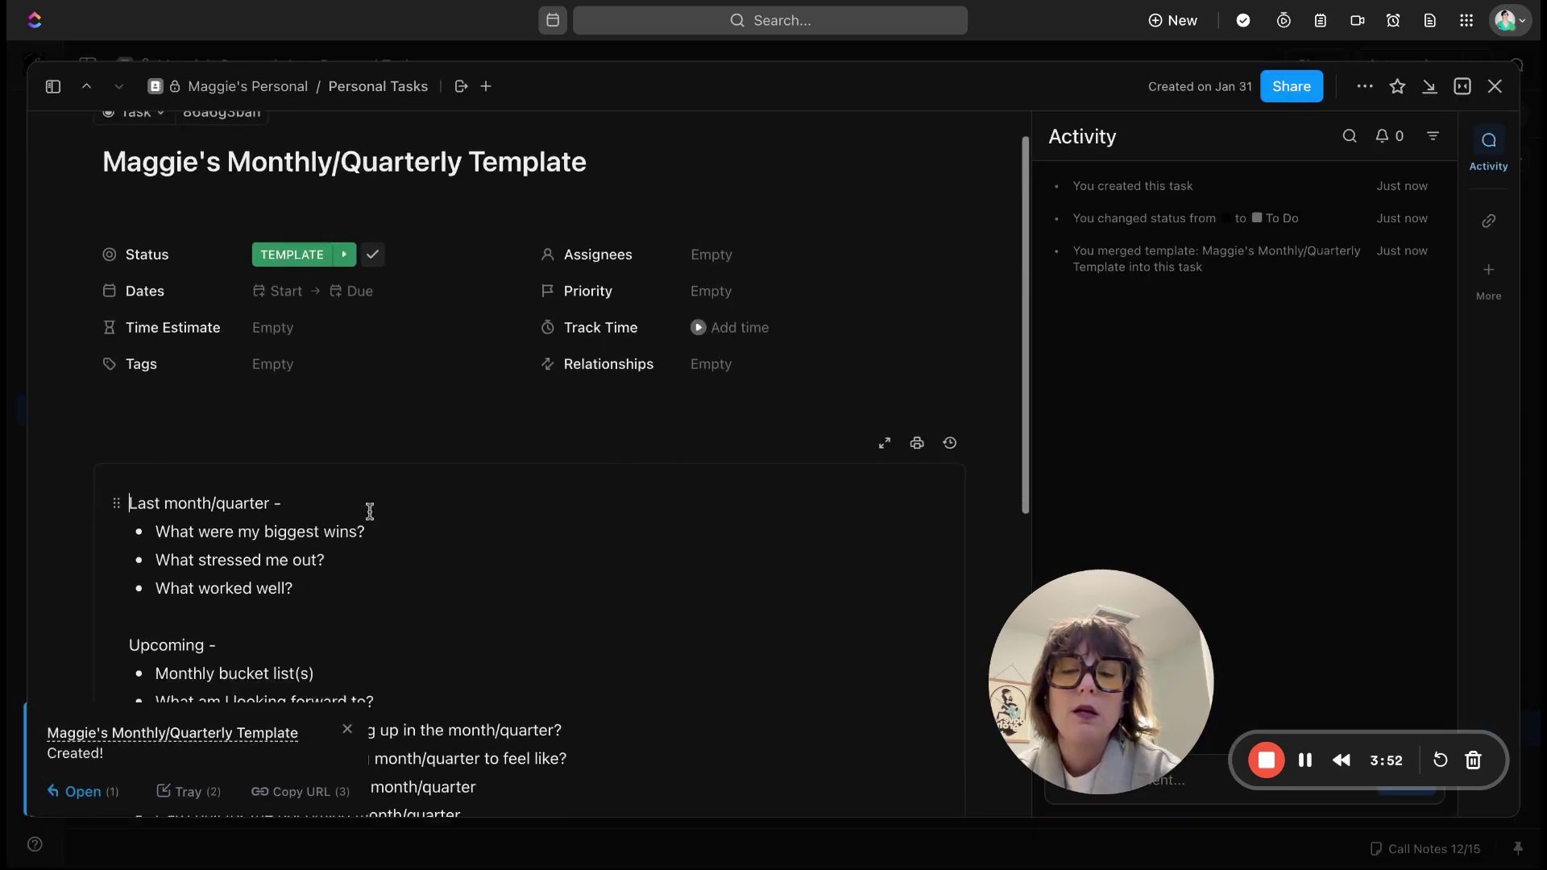
scroll(325, 562, "down", 10)
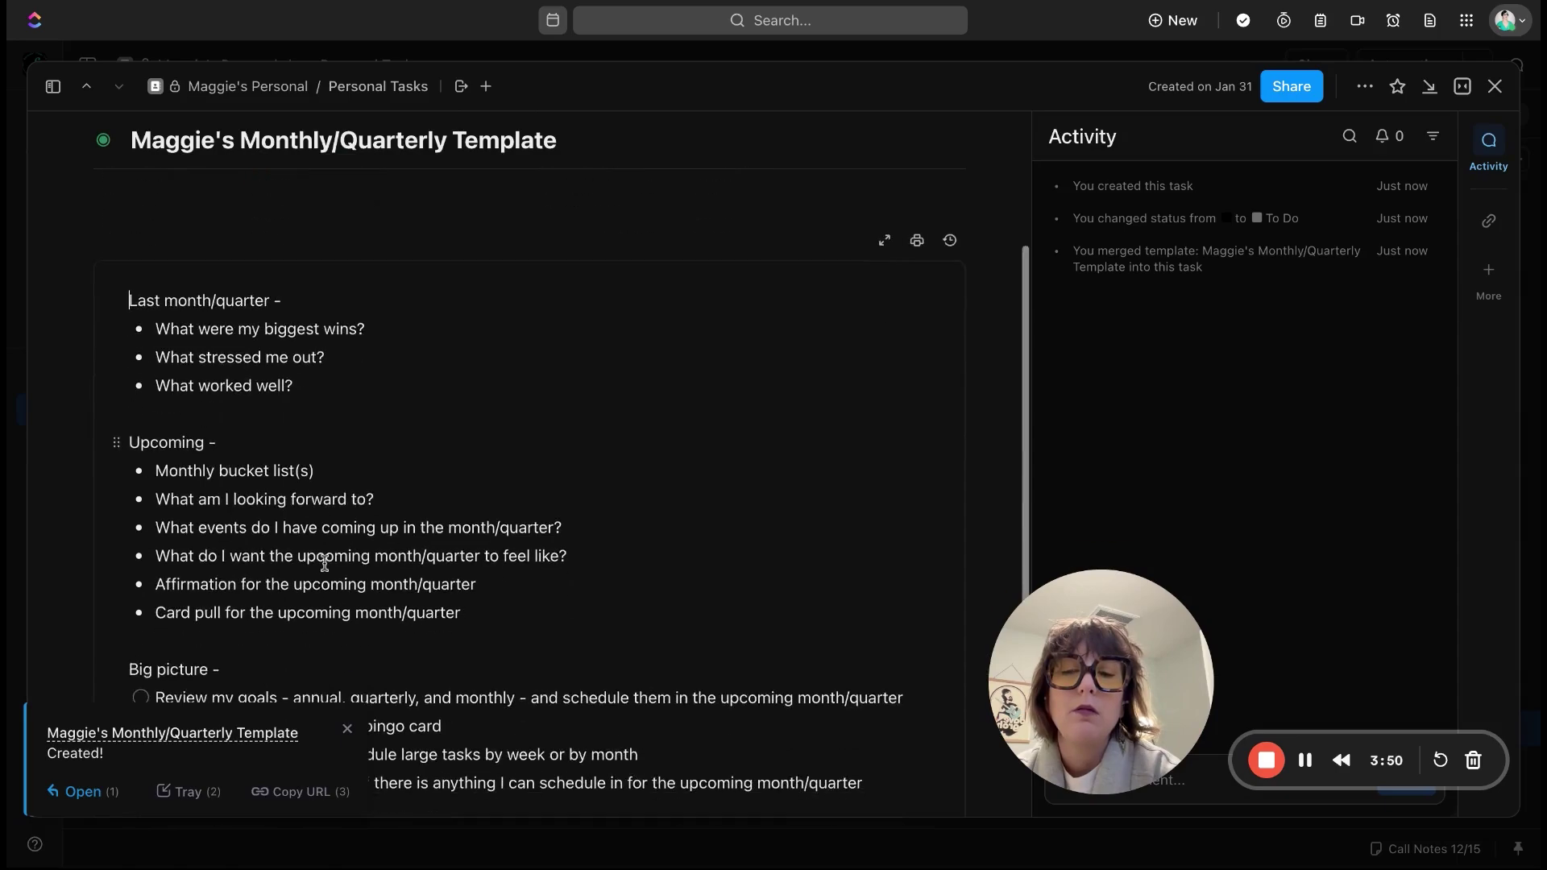
scroll(385, 345, "up", 13)
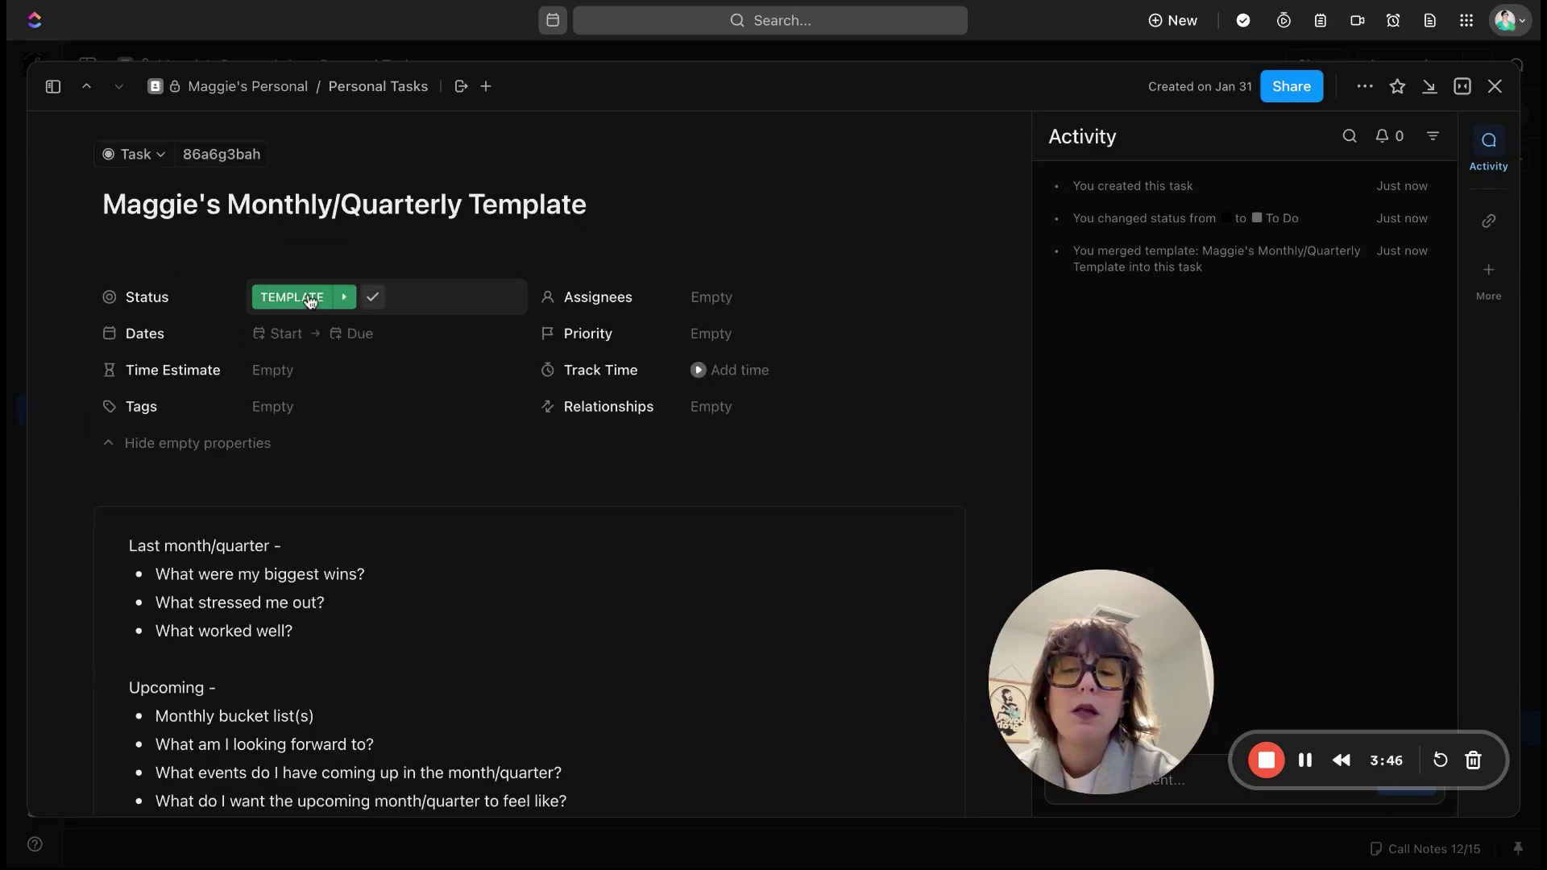
left_click(312, 303)
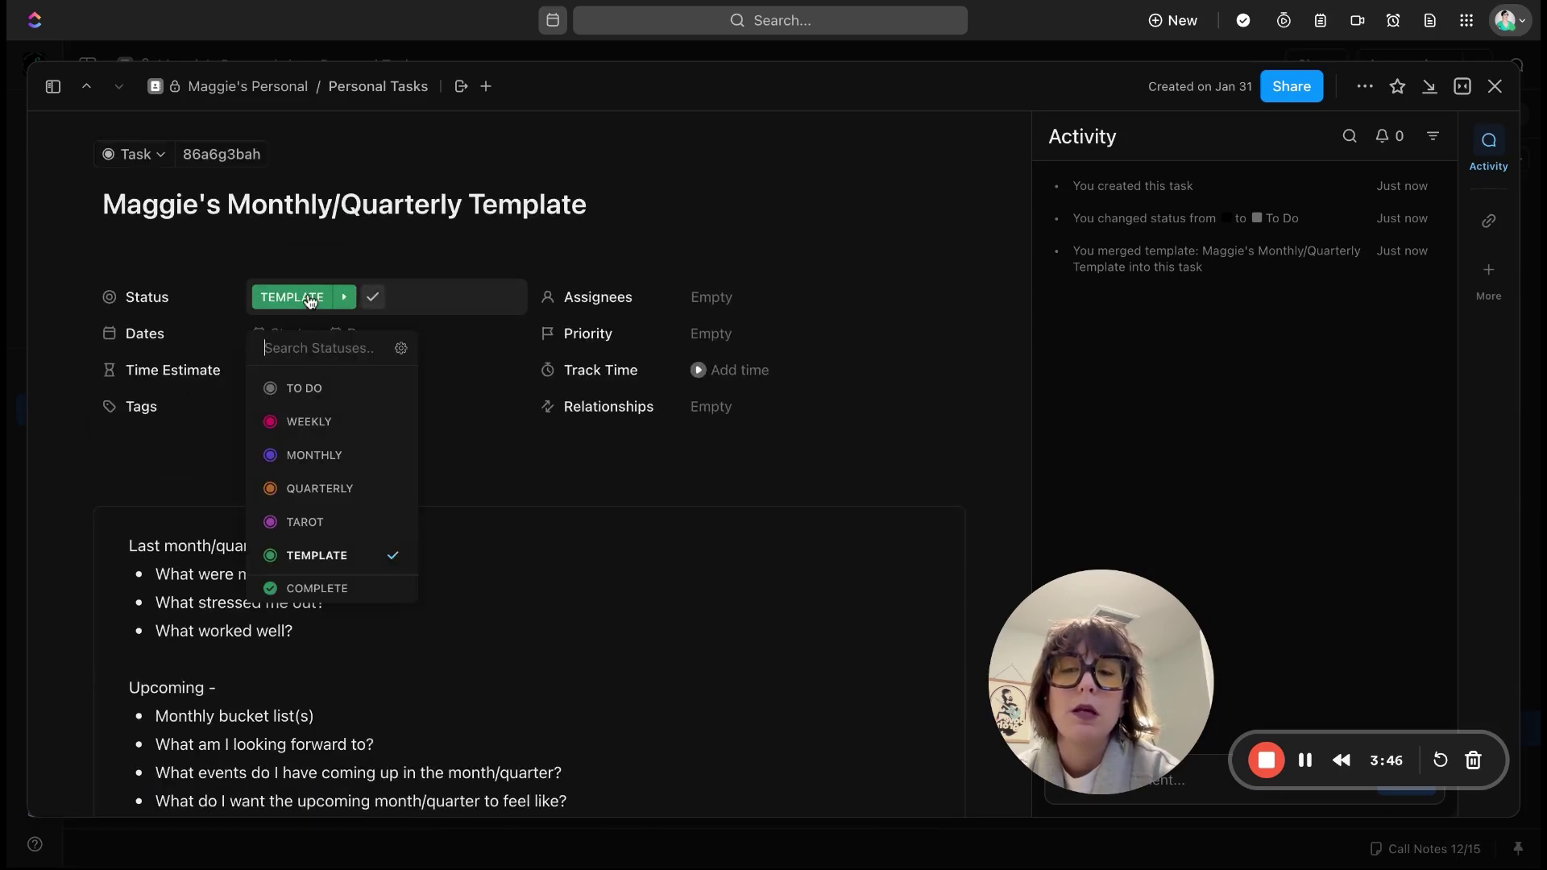
left_click(344, 458)
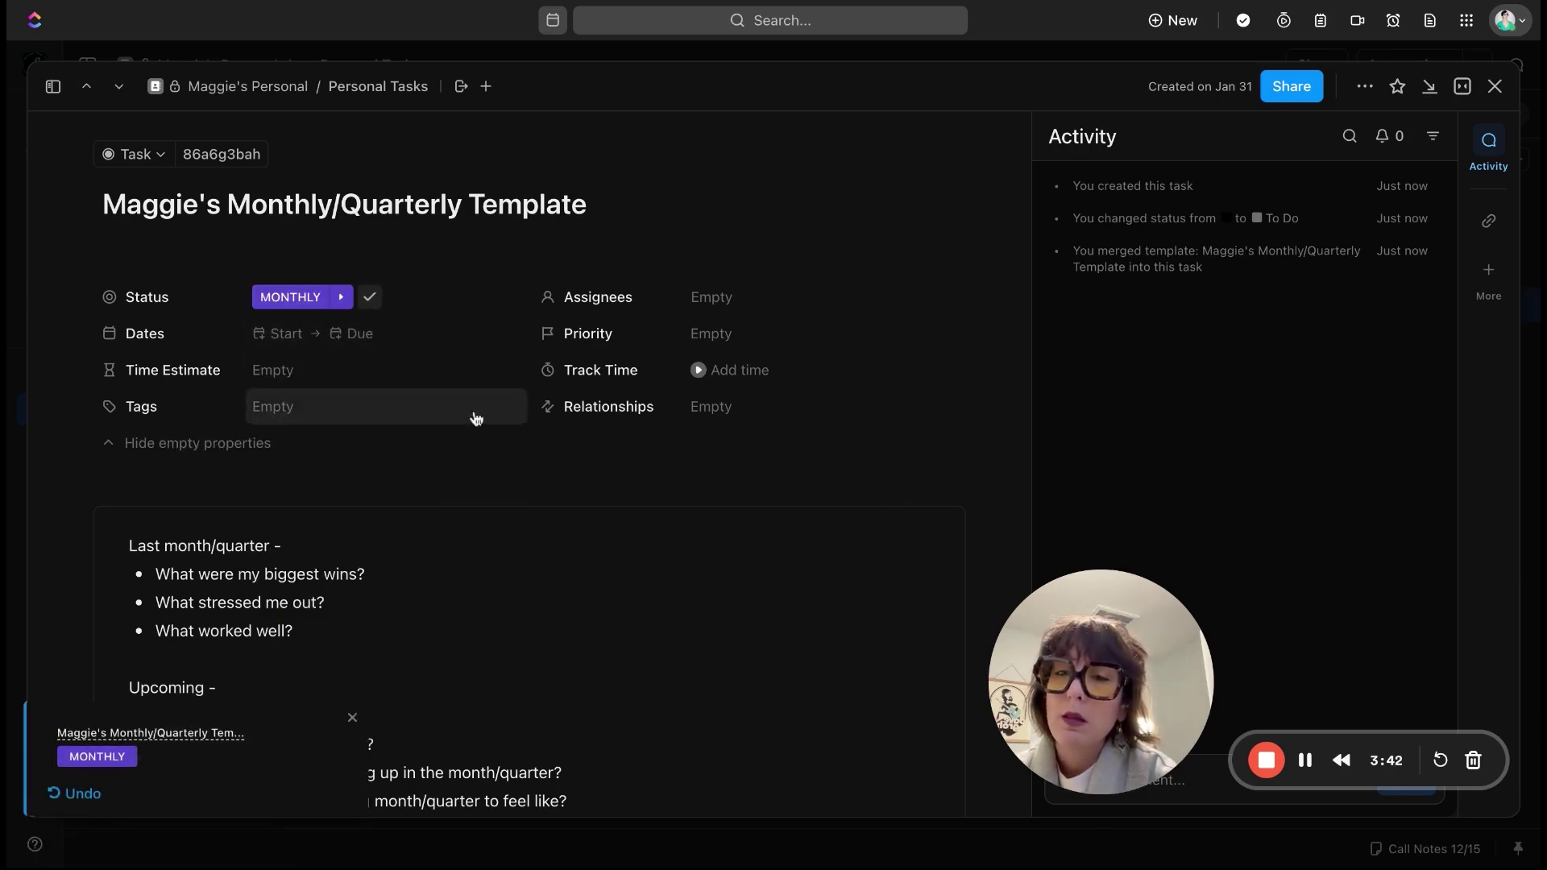
- Rename the open task as "Monthly Check-In for February 2025"
scroll(475, 438, "down", 1)
scroll(524, 338, "up", 1)
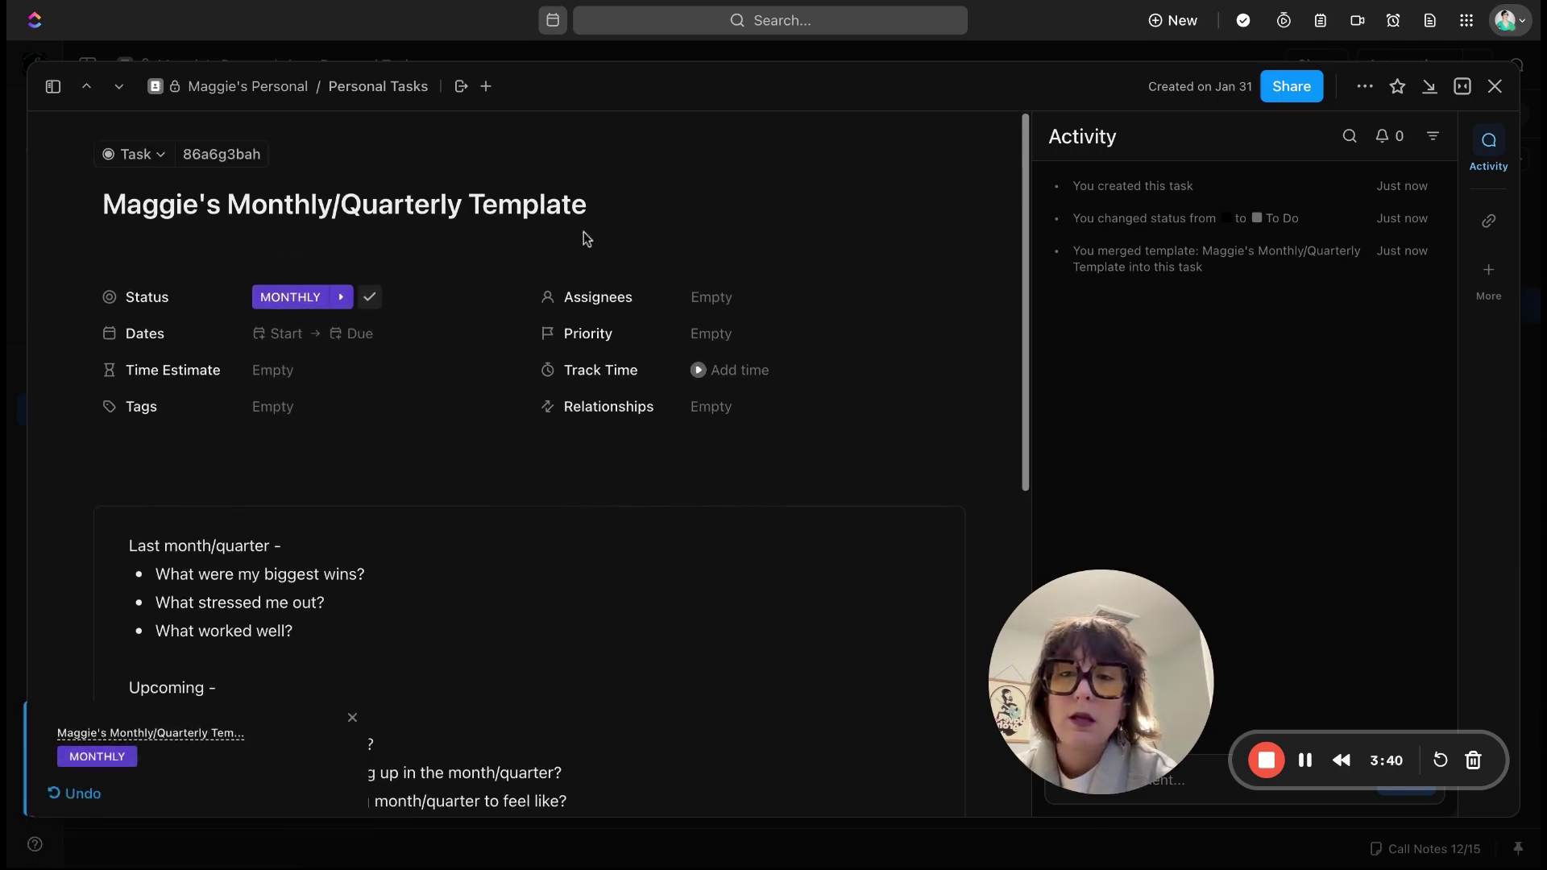
triple_click(598, 204)
type("Mongh")
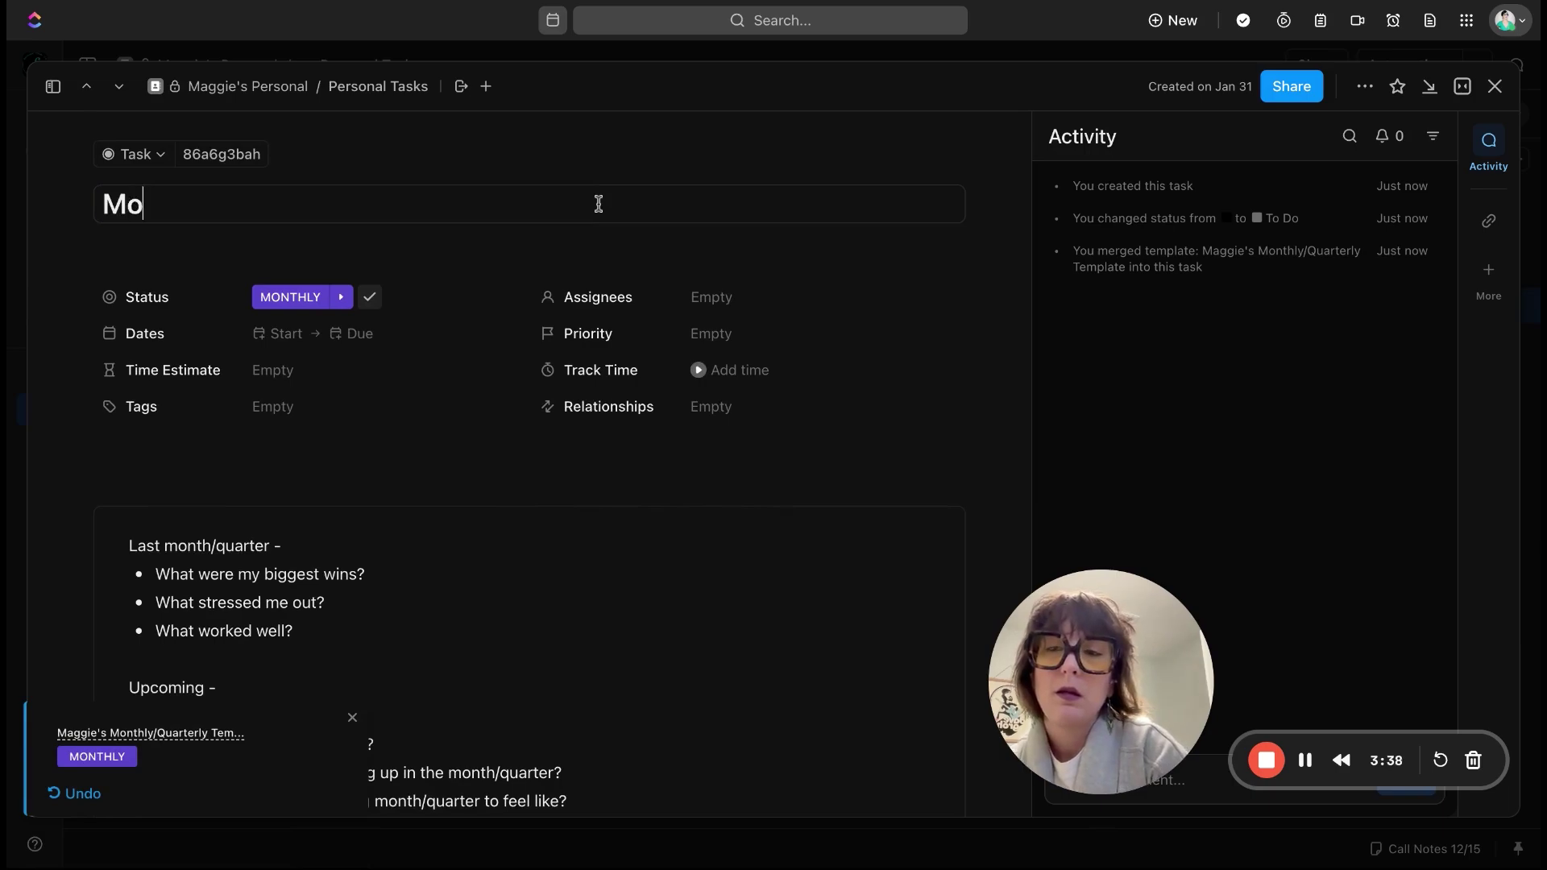
key("BackSpace")
key("BackSpace")
type("thly Che")
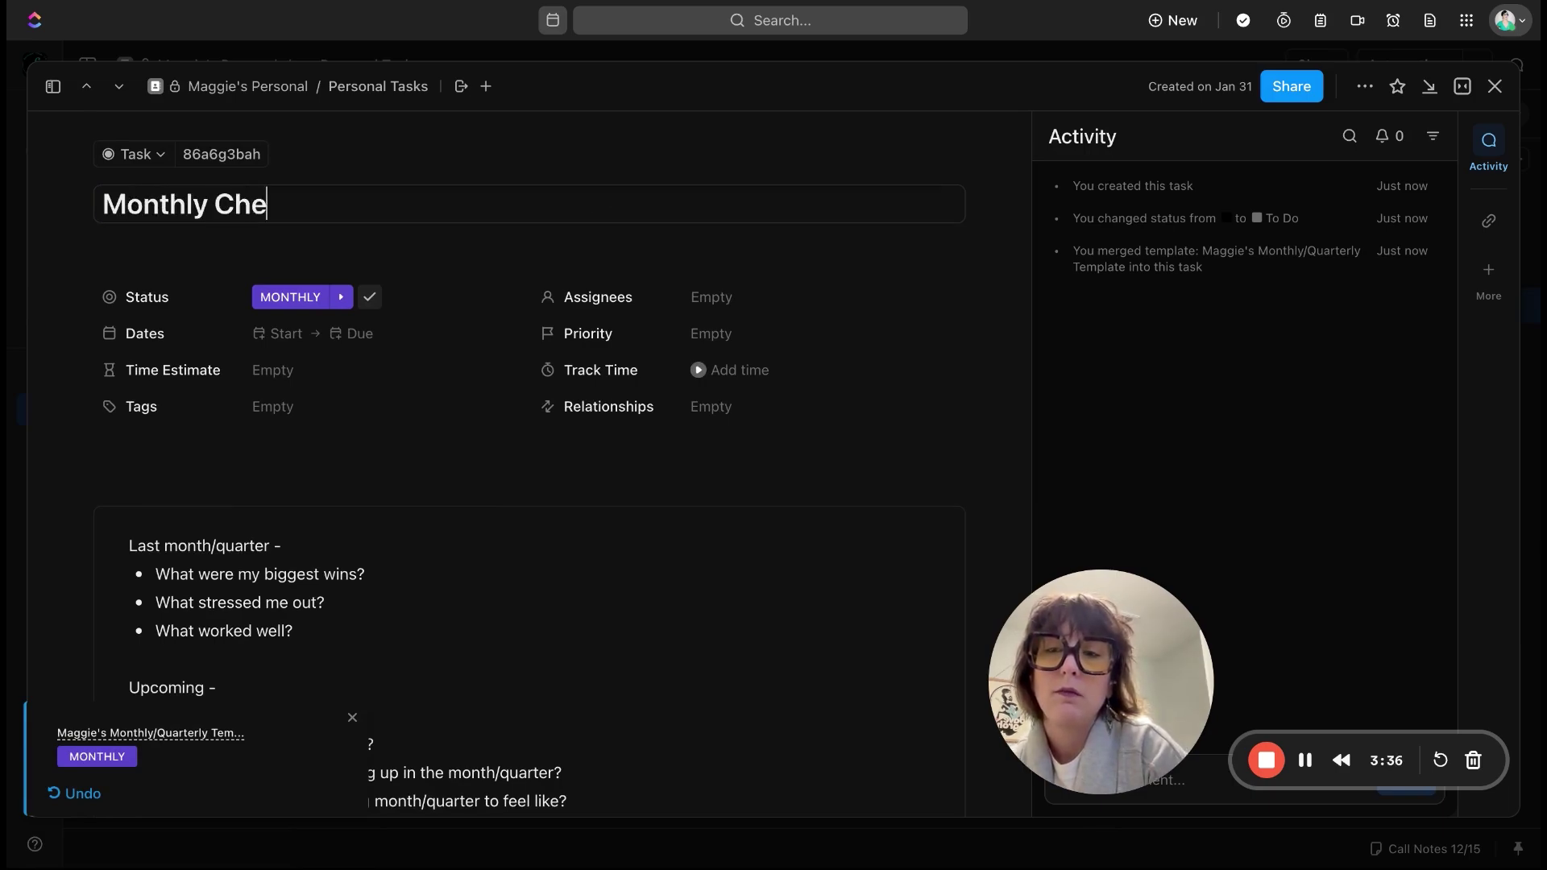
type("ck-In for F")
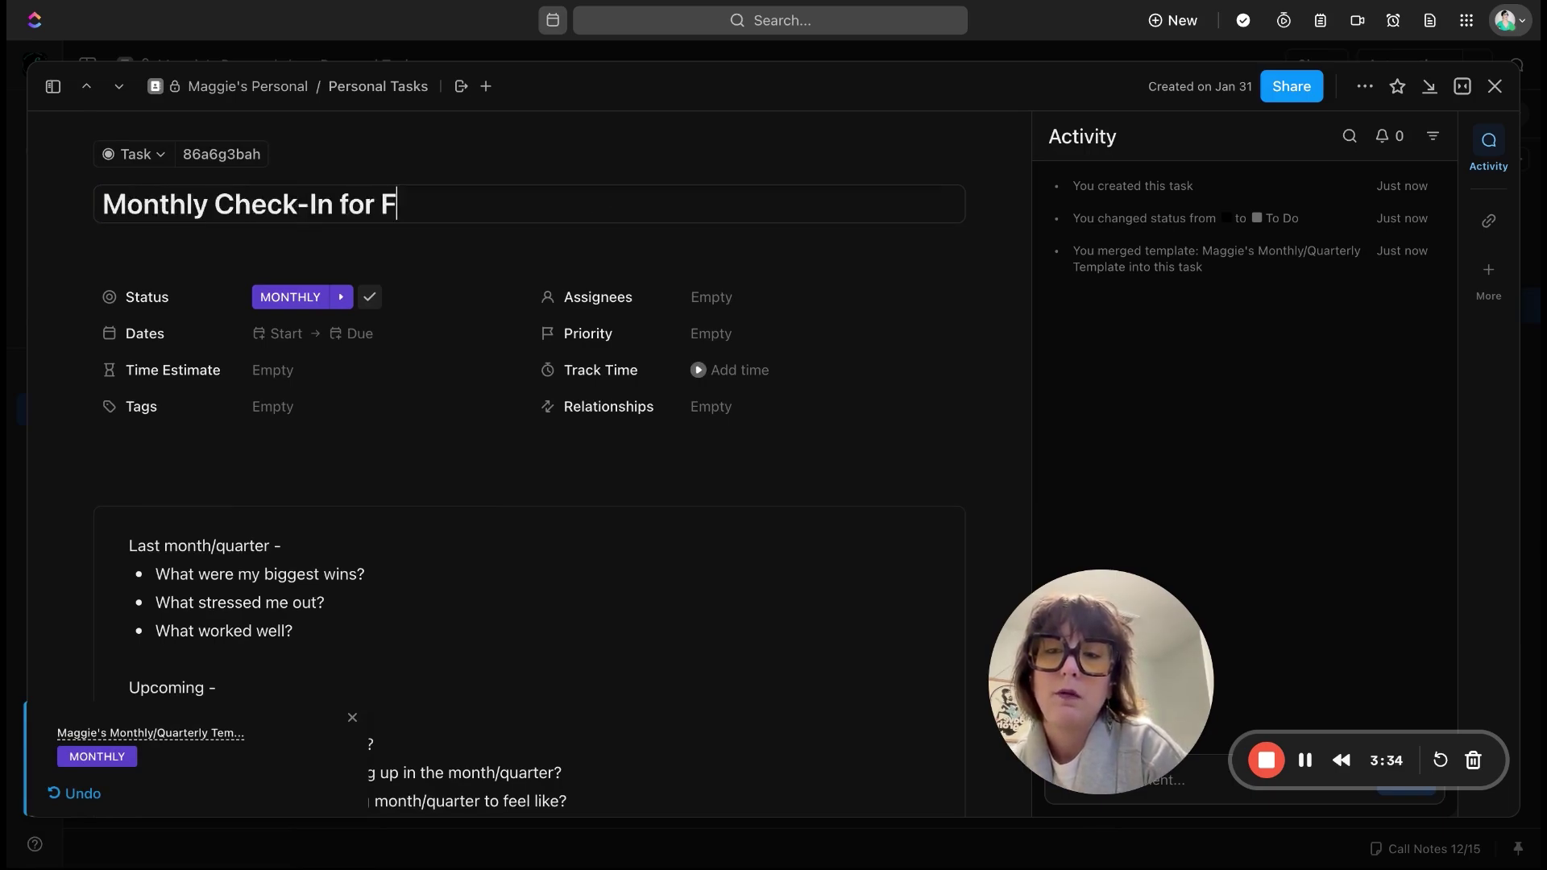
type("ebruary 2025")
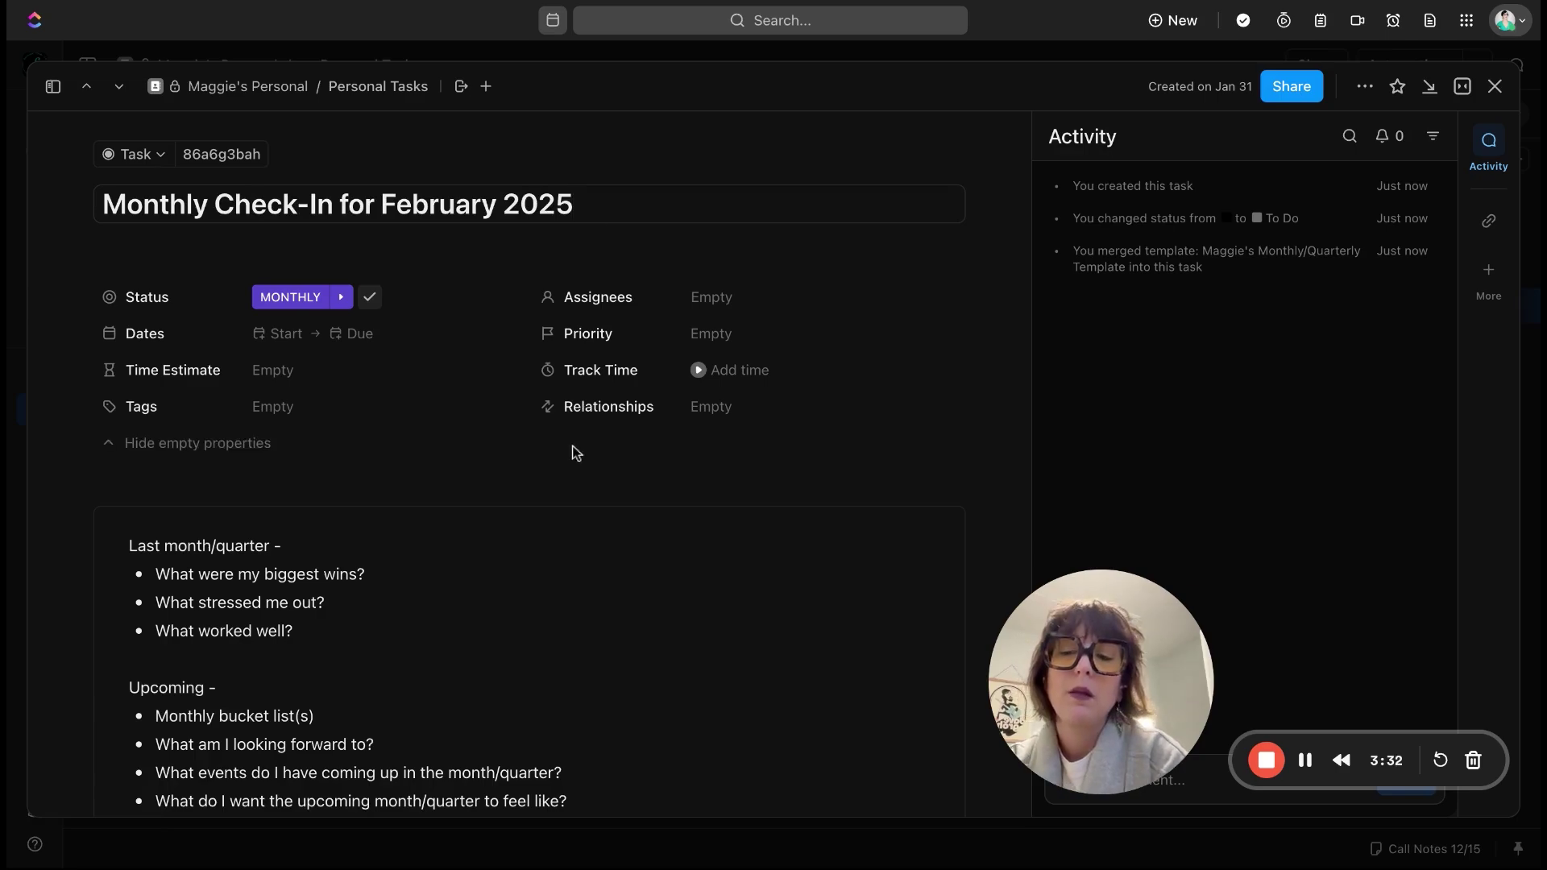
- Review the check-in description's Last month/quarter, Upcoming and Big picture prompts, as well as the subtasks area
scroll(576, 453, "down", 2)
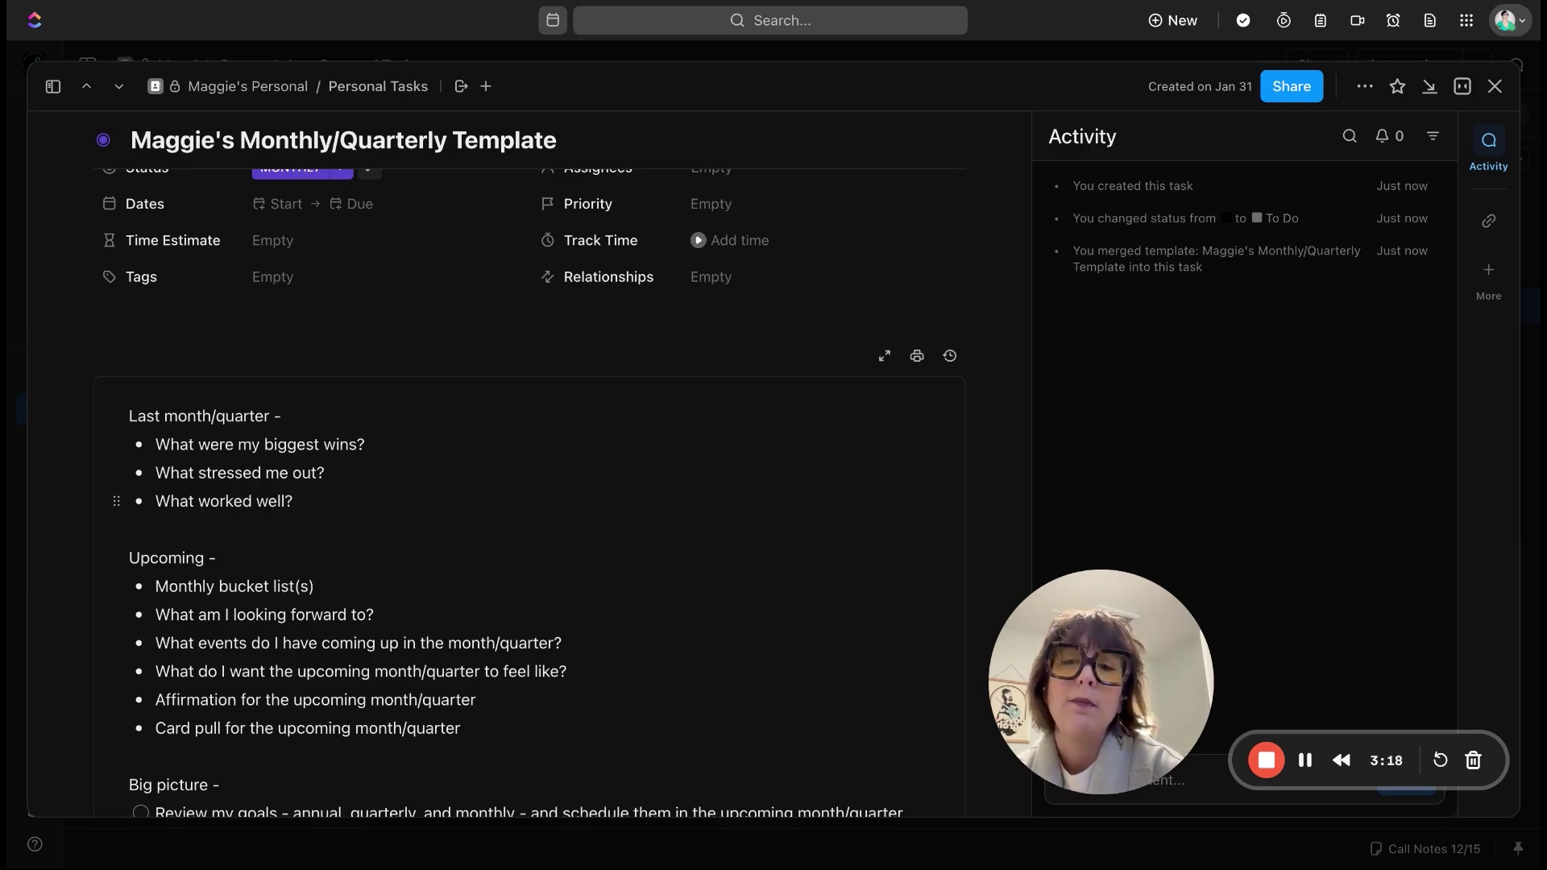
scroll(271, 403, "down", 1)
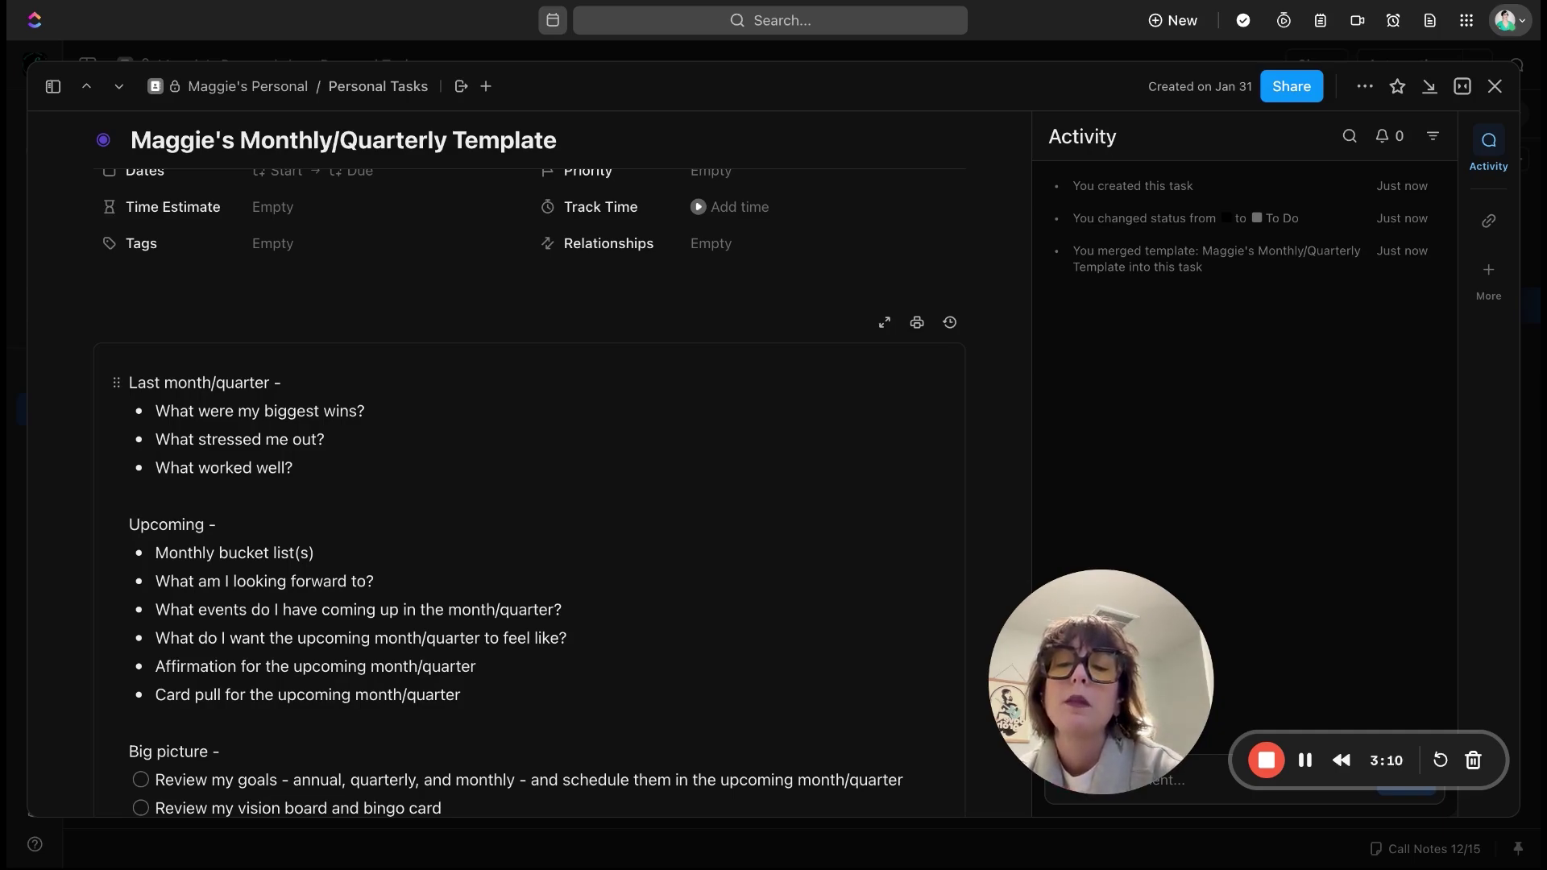
scroll(290, 544, "down", 3)
triple_click(365, 442)
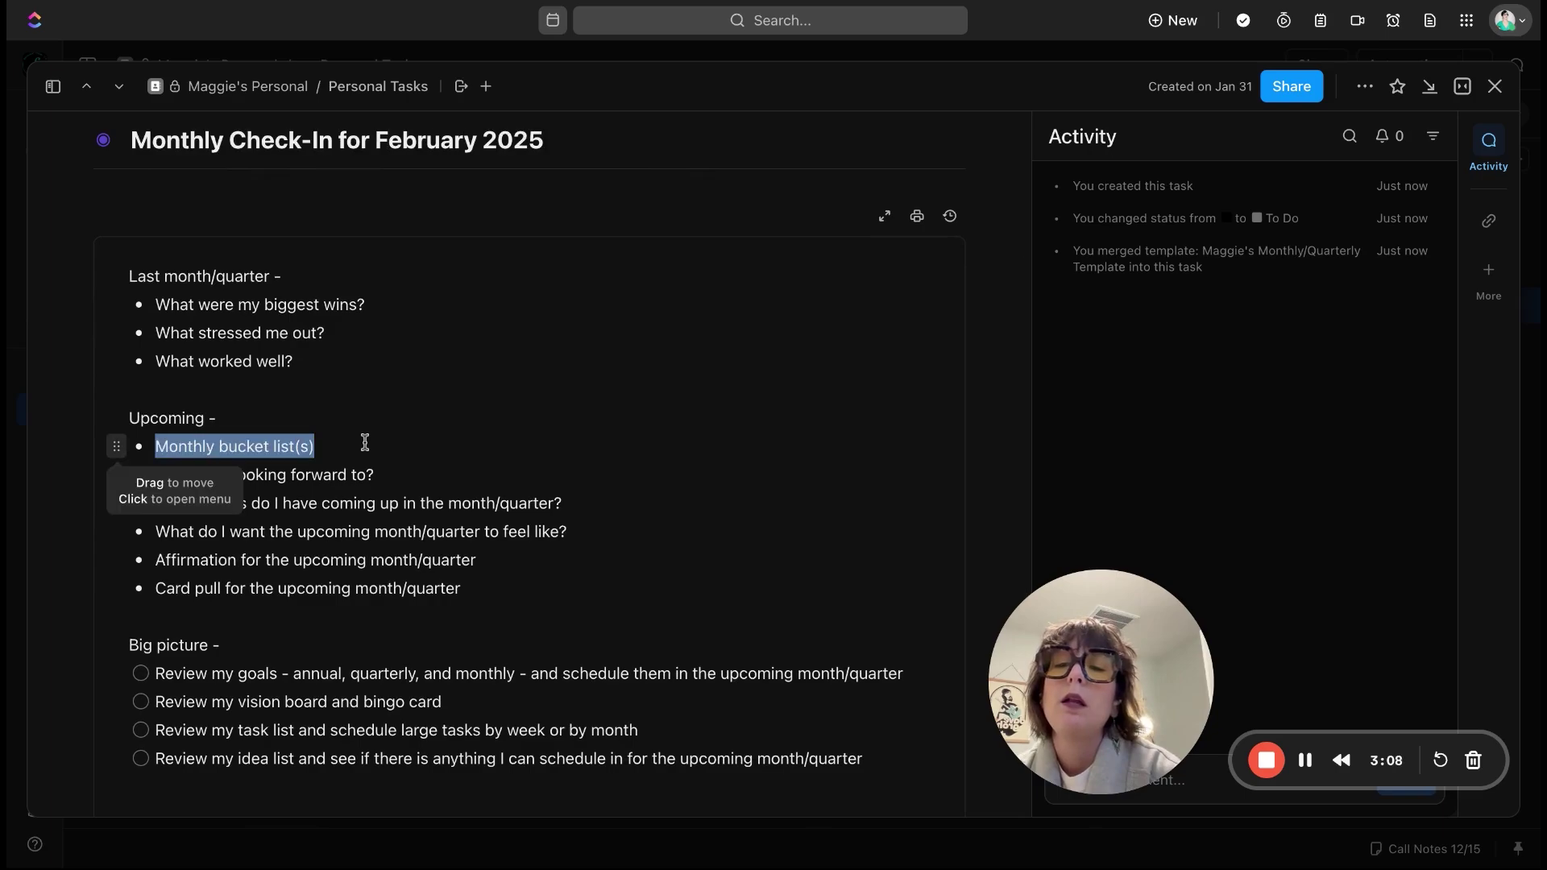
left_click(365, 443)
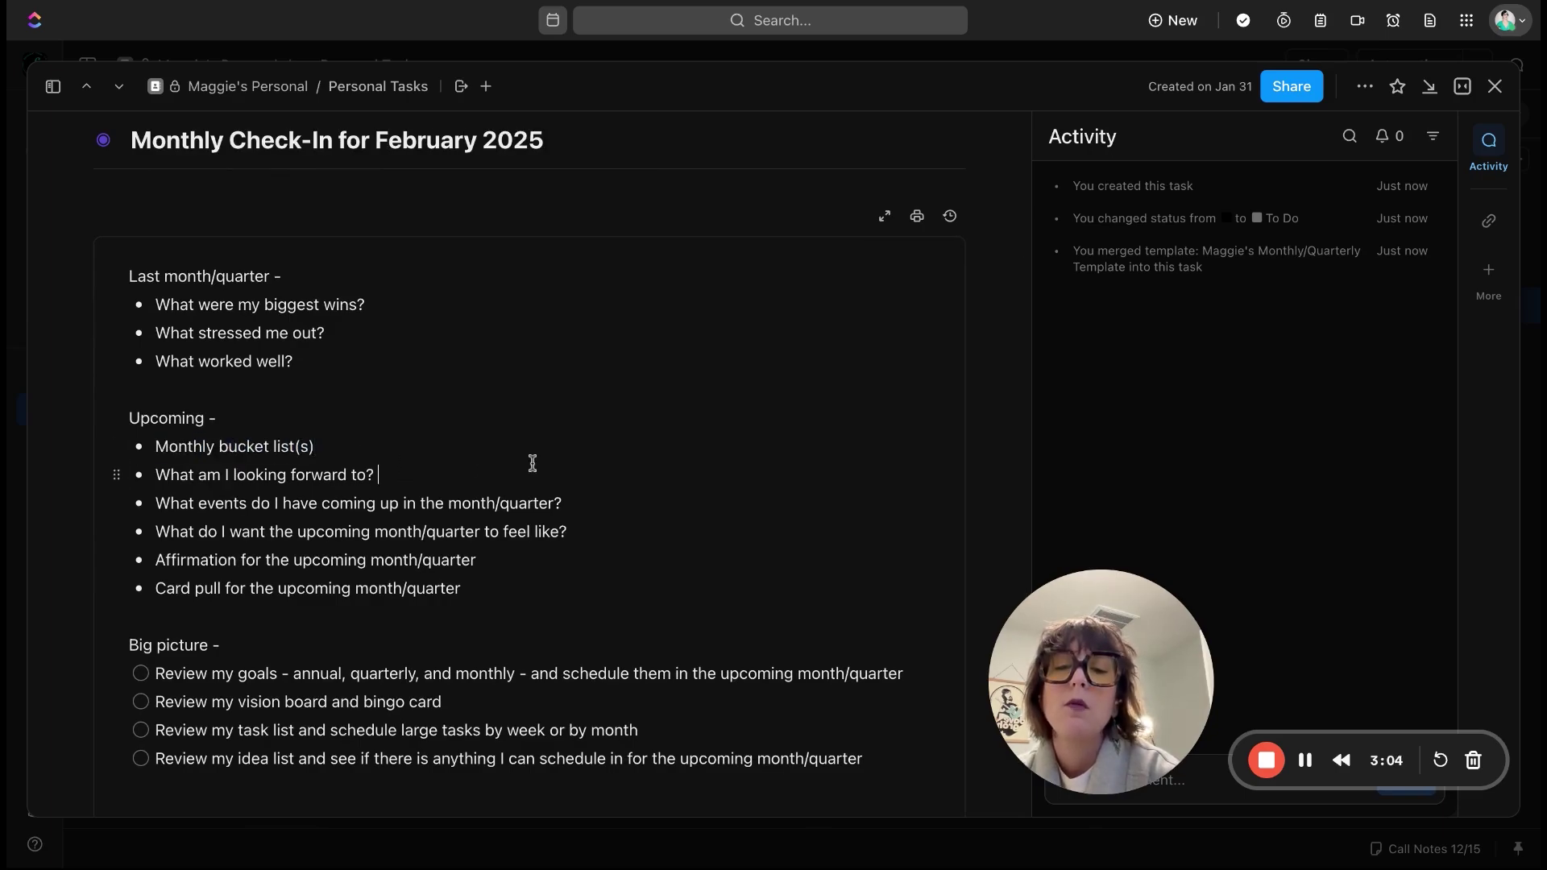
left_click(606, 502)
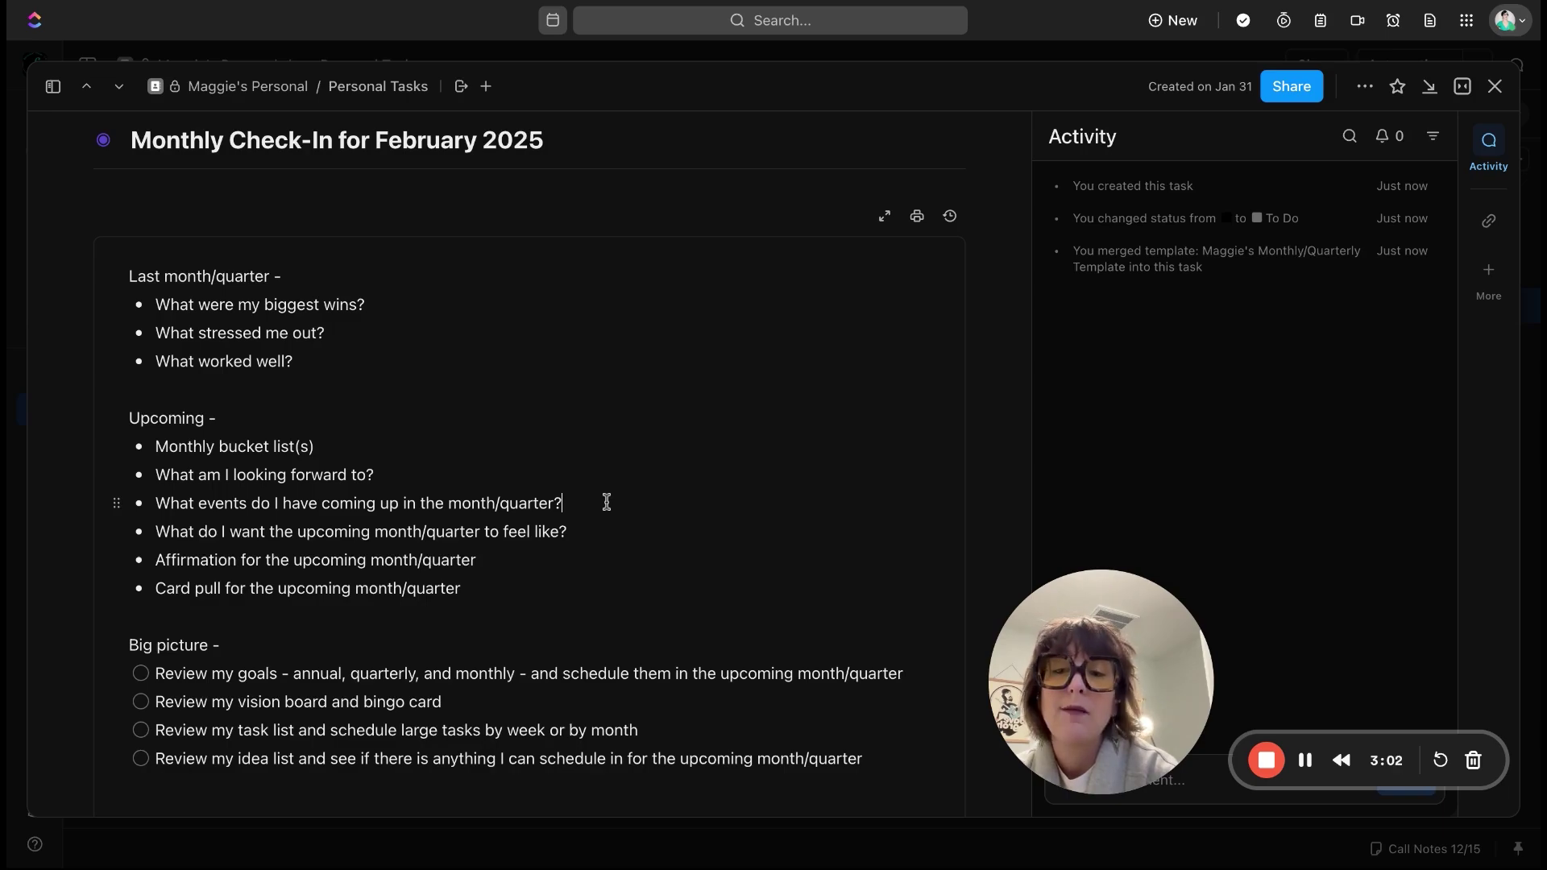
scroll(607, 502, "down", 1)
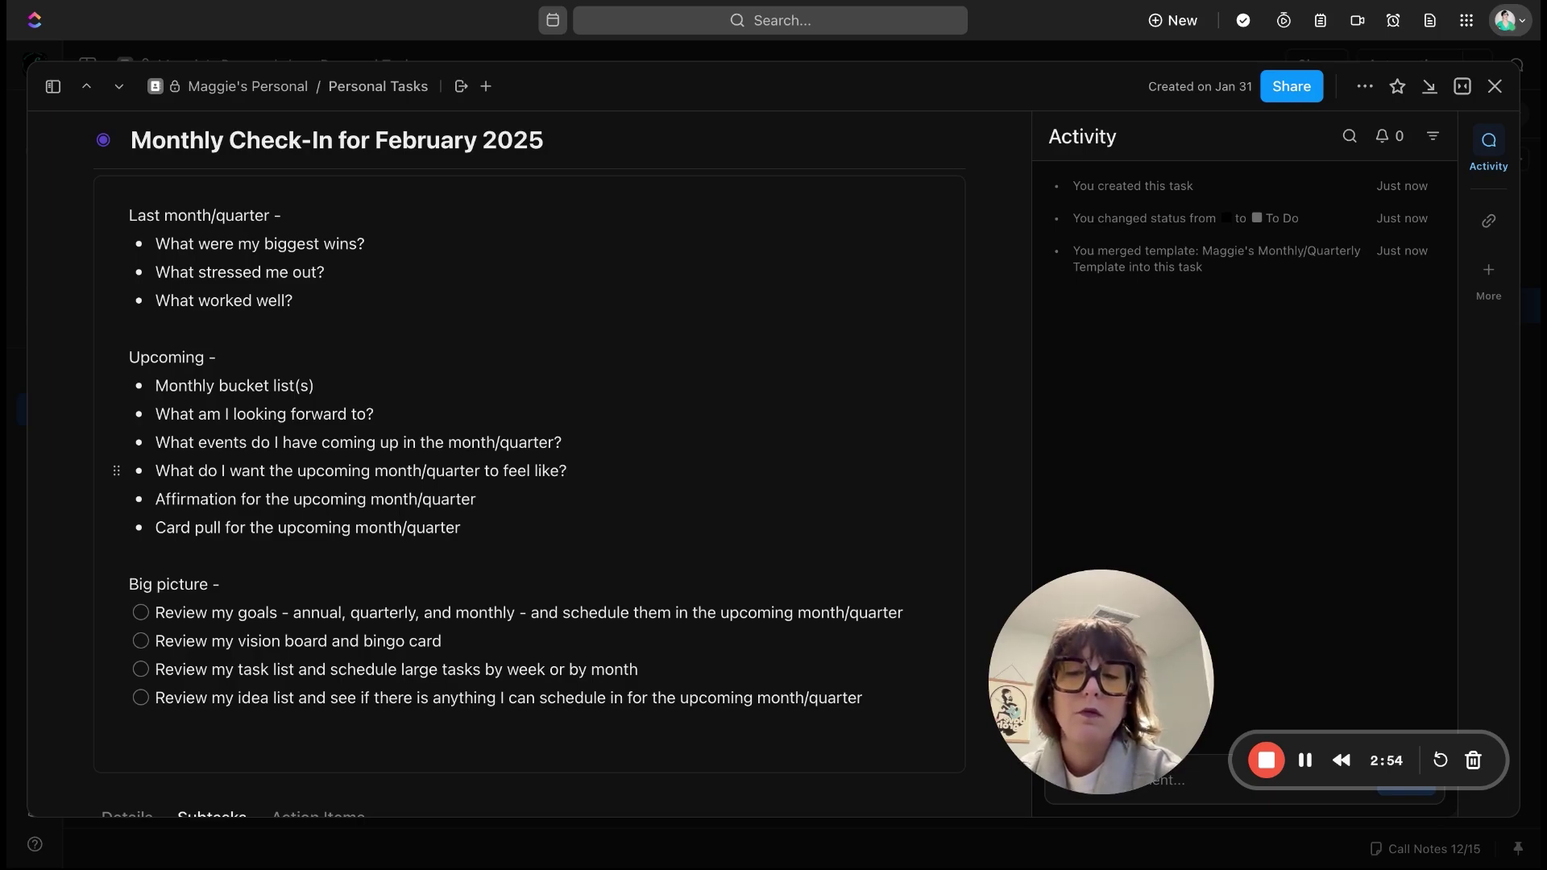
scroll(440, 401, "down", 3)
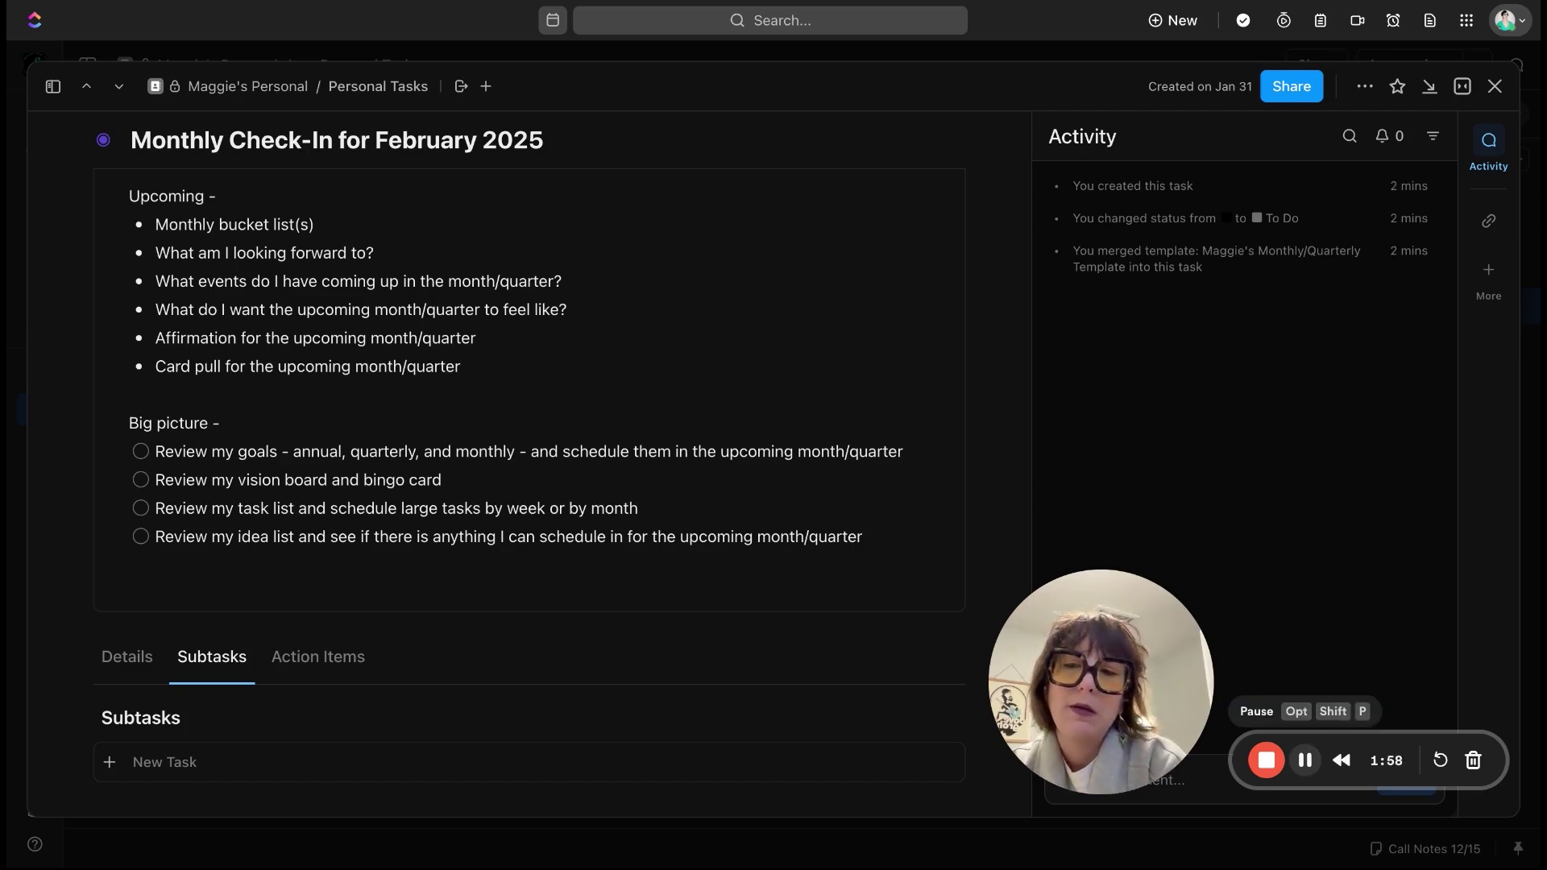
scroll(736, 276, "up", 5)
scroll(735, 276, "down", 3)
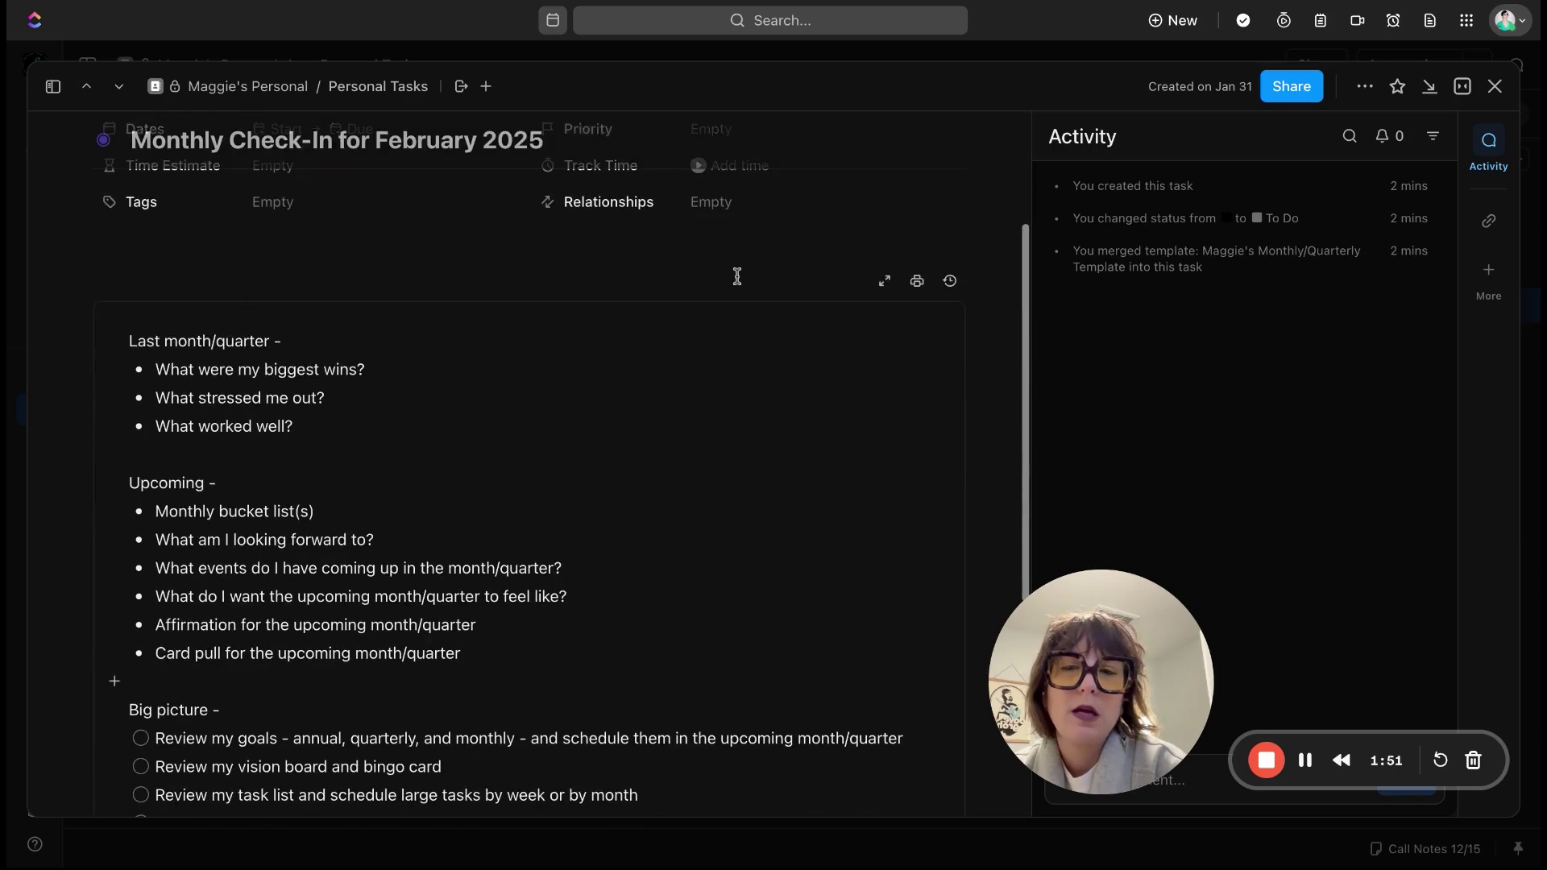
scroll(661, 486, "down", 3)
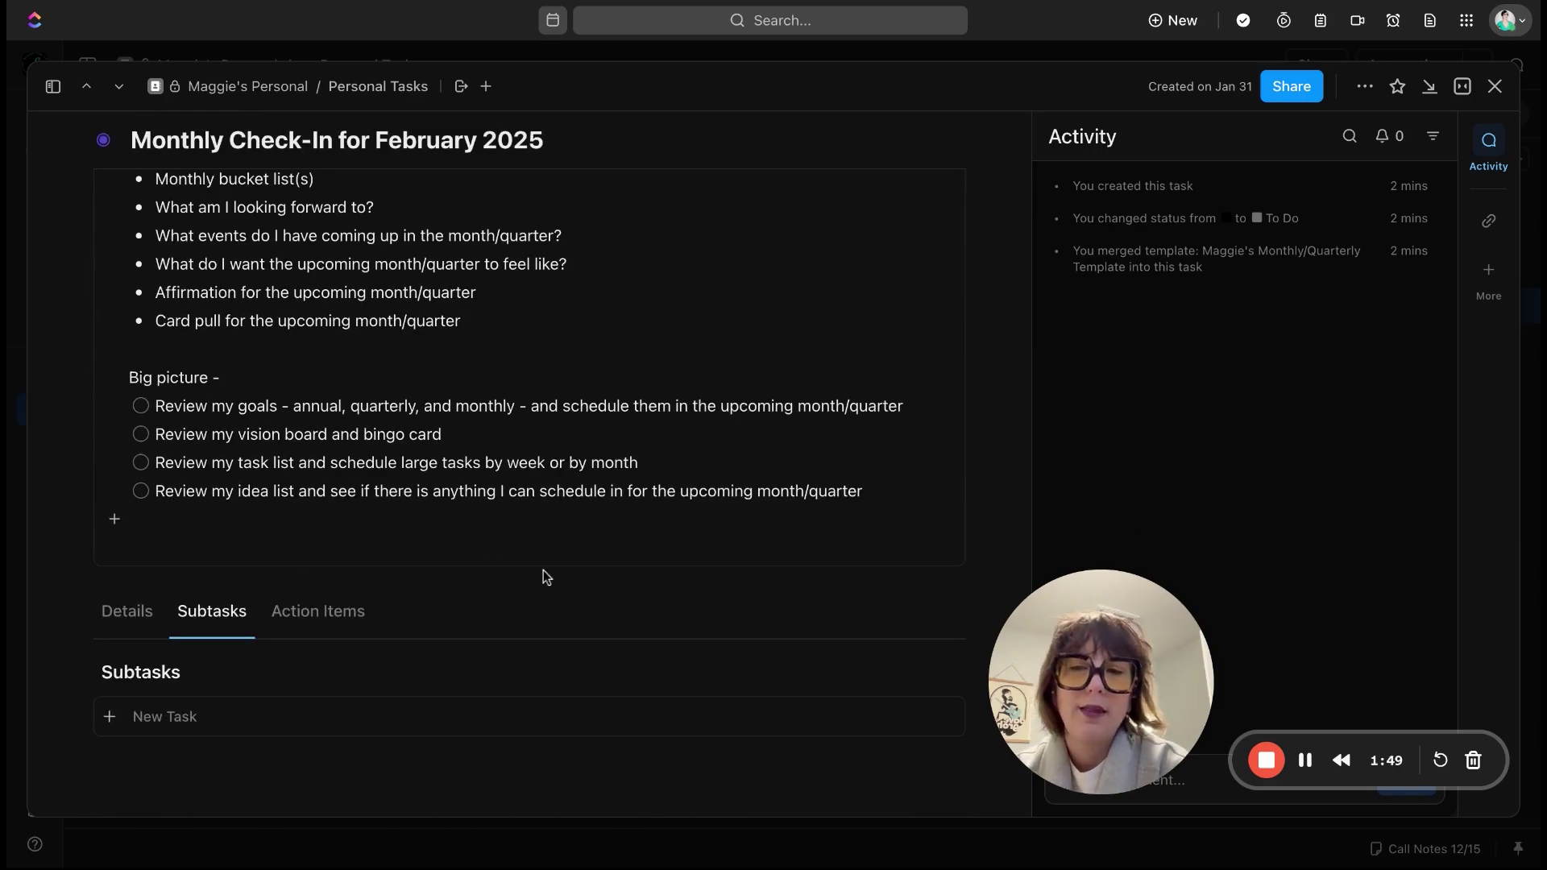